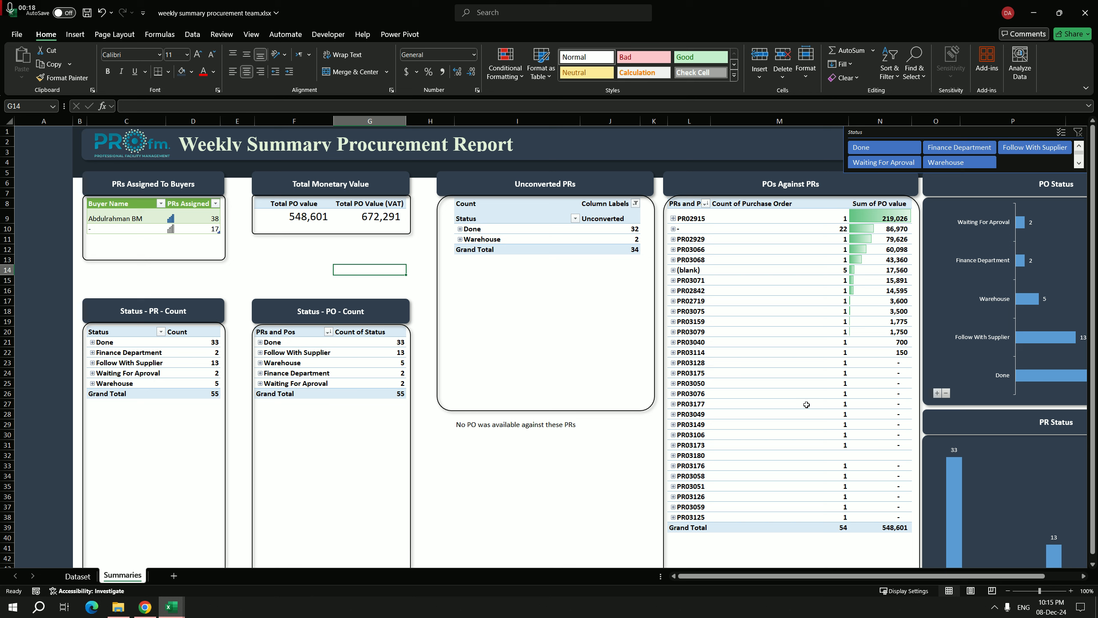
Step: Review the buyer entries in the PRs Assigned To Buyers table and the Total PO value on the Summaries sheet
mouse_move(807, 404)
left_click(133, 218)
left_click(134, 230)
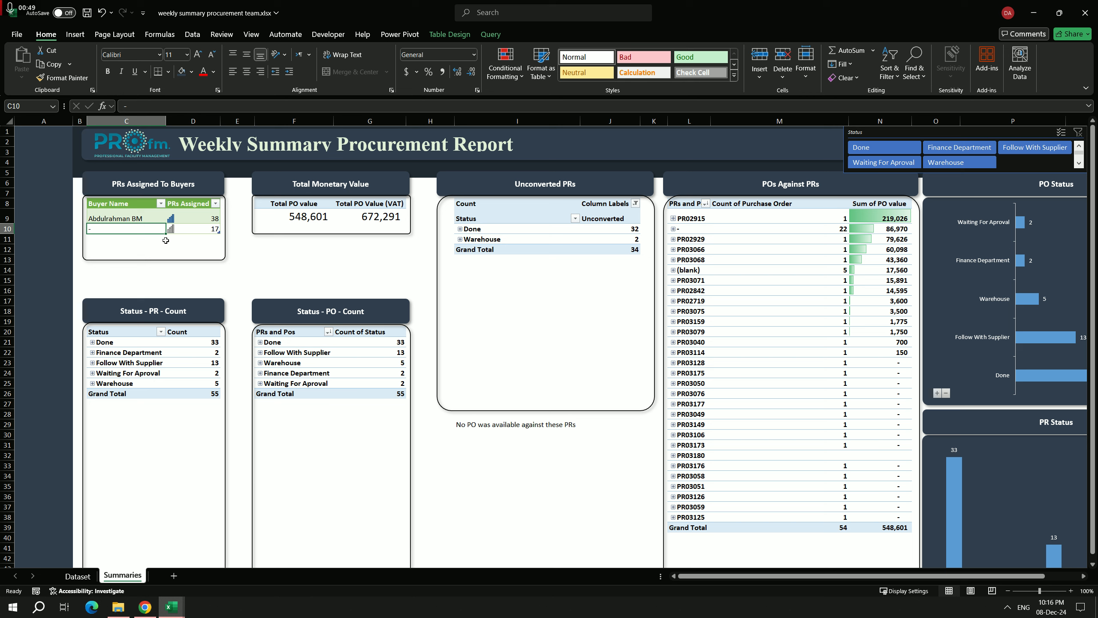
left_click(127, 242)
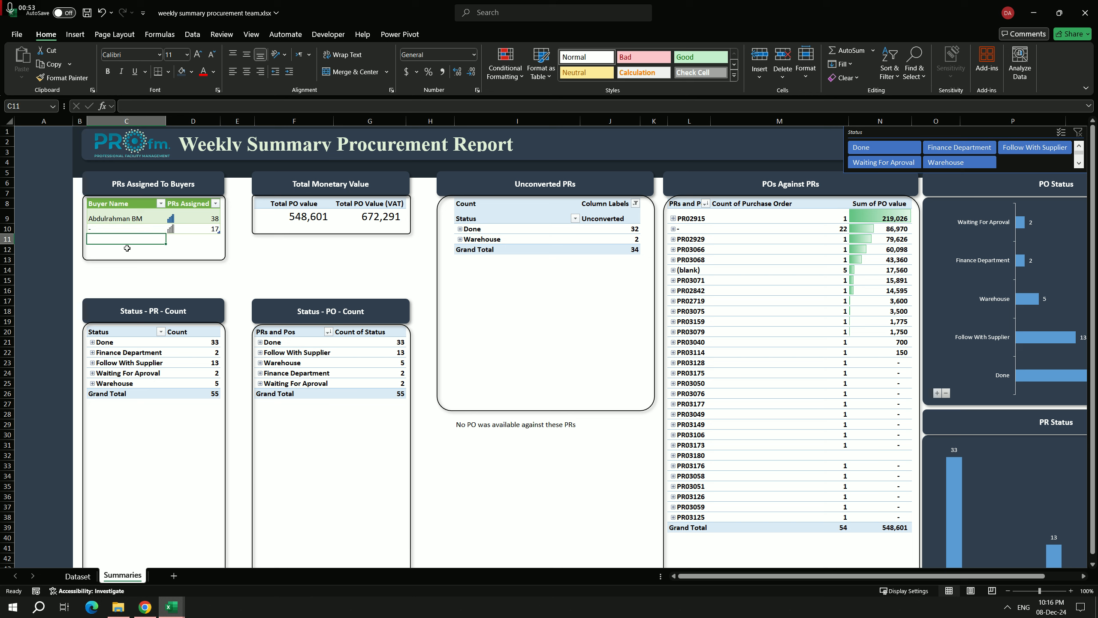
left_click(127, 249)
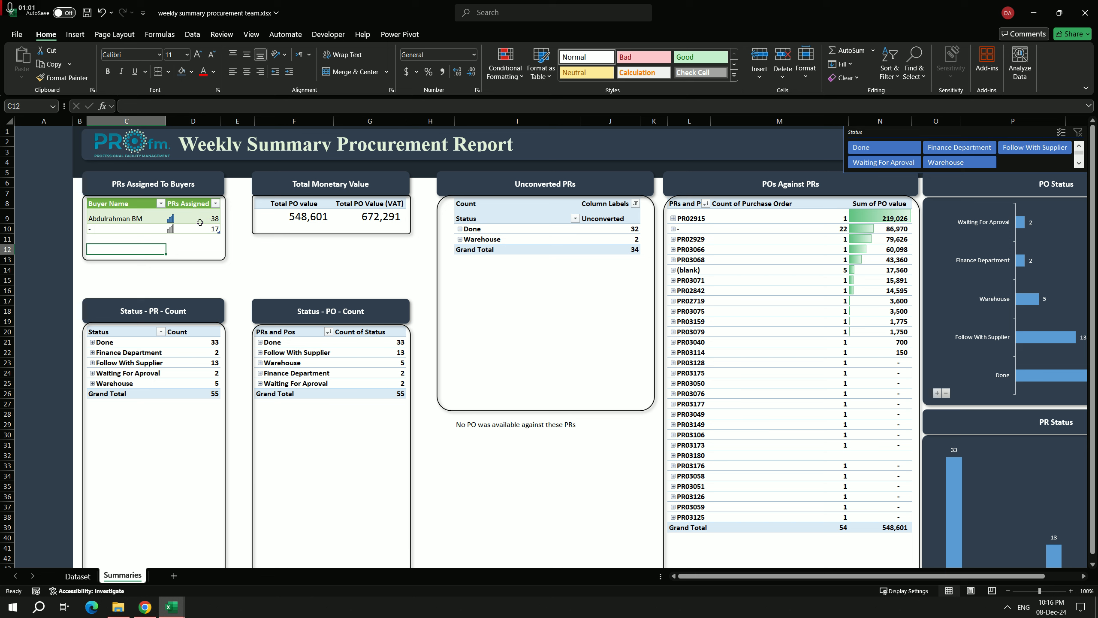
left_click(93, 232)
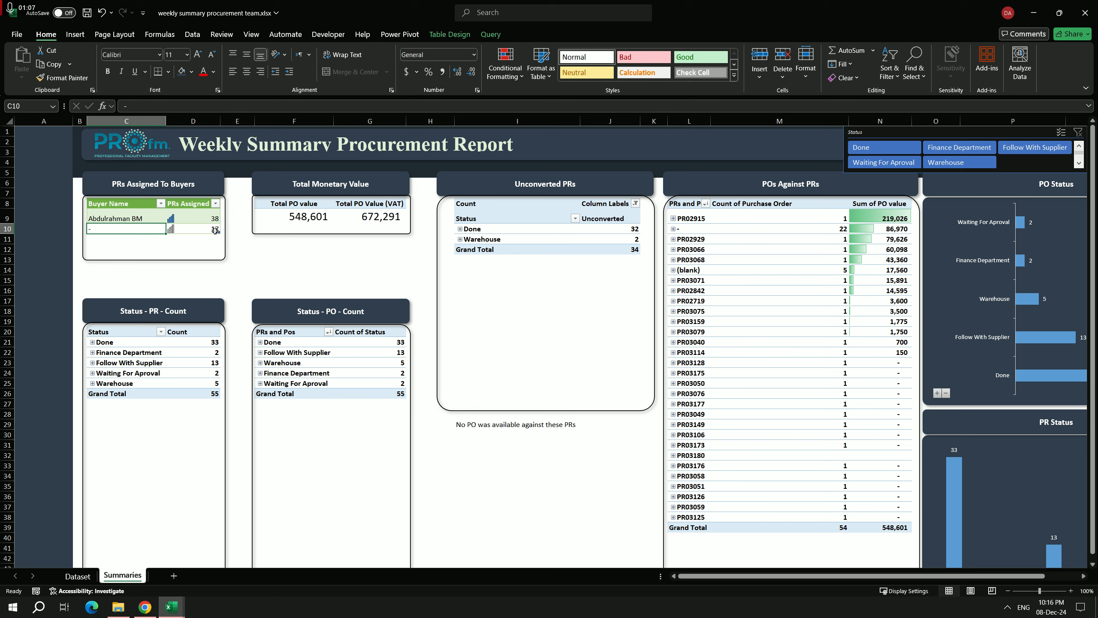
left_click(306, 217)
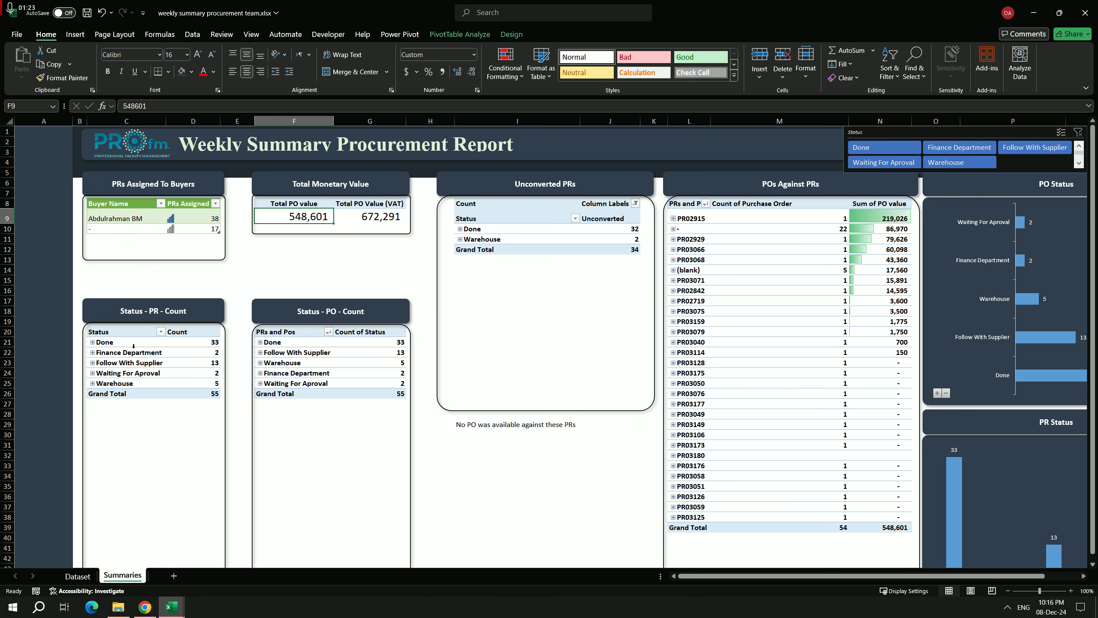
Step: Inspect the PRs under Finance Department and Follow With Supplier, and the POs under Follow With Supplier, collapsing each group again
scroll(134, 349, "down", 1)
scroll(129, 338, "up", 1)
left_click(93, 352)
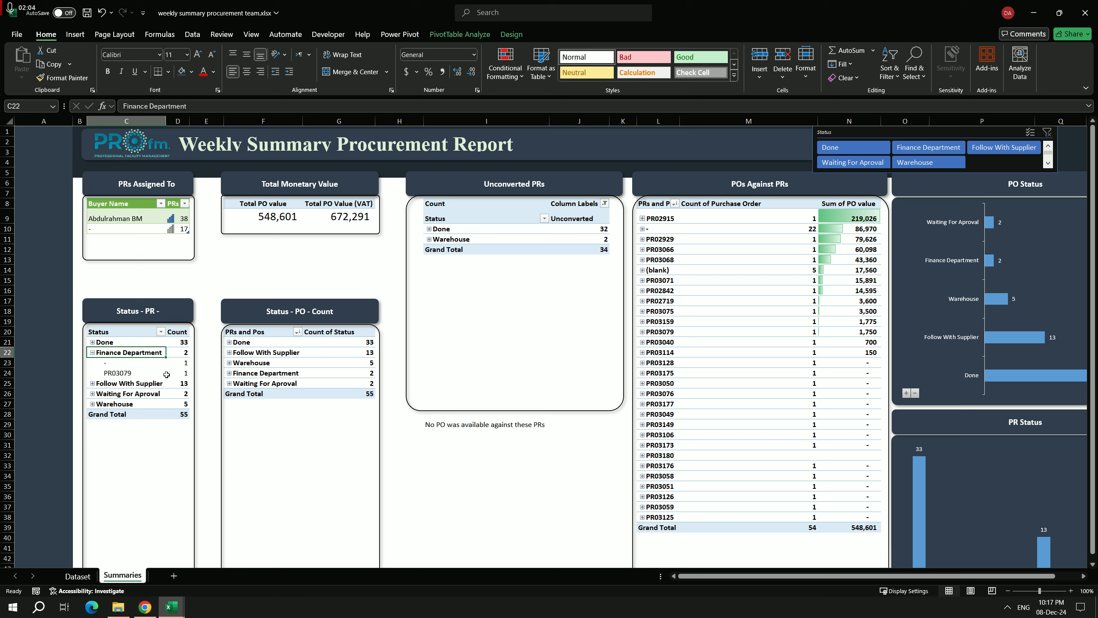
left_click(93, 353)
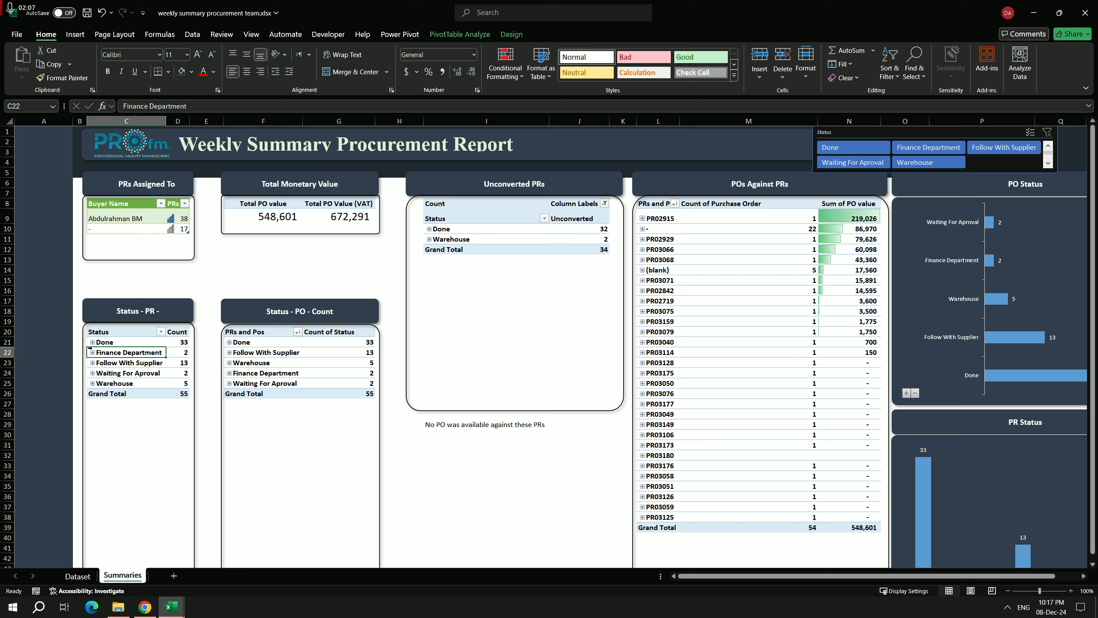
left_click(92, 363)
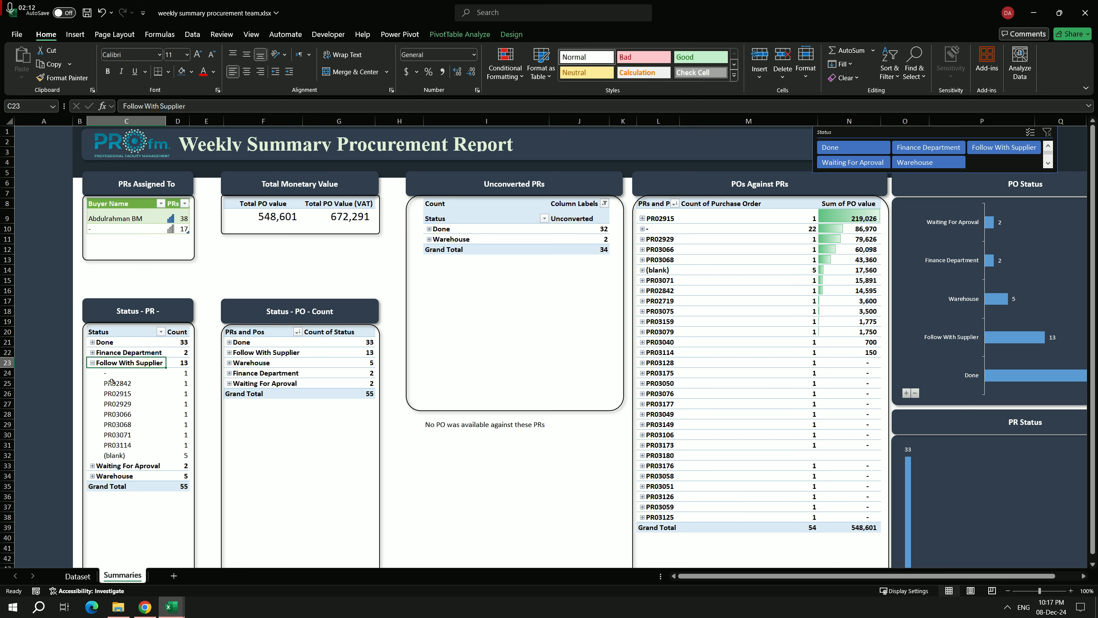
left_click(93, 363)
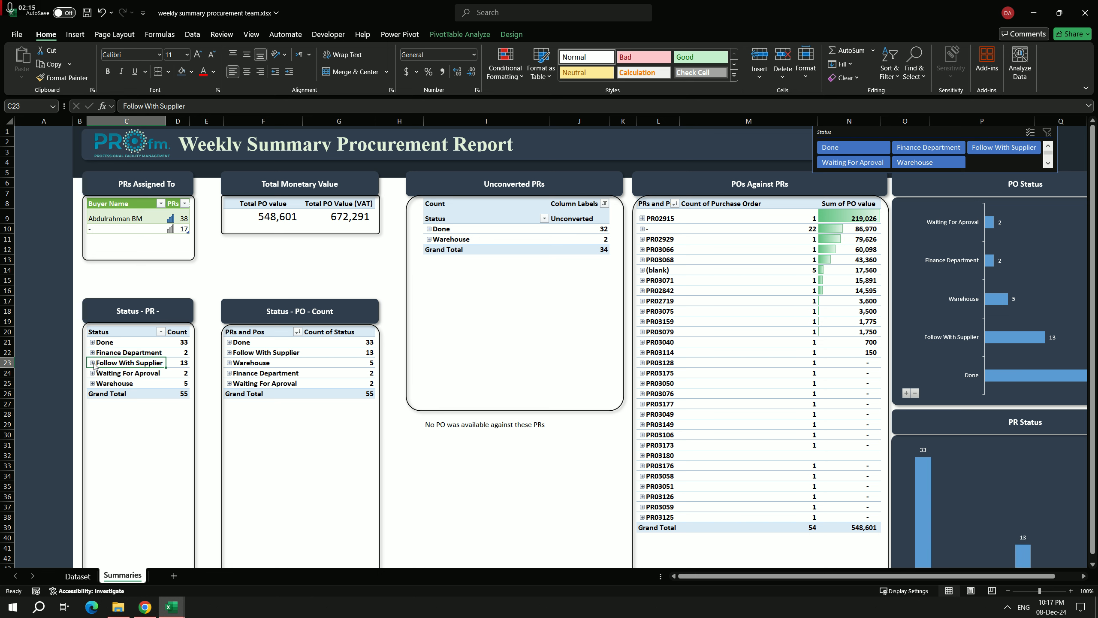
left_click(229, 352)
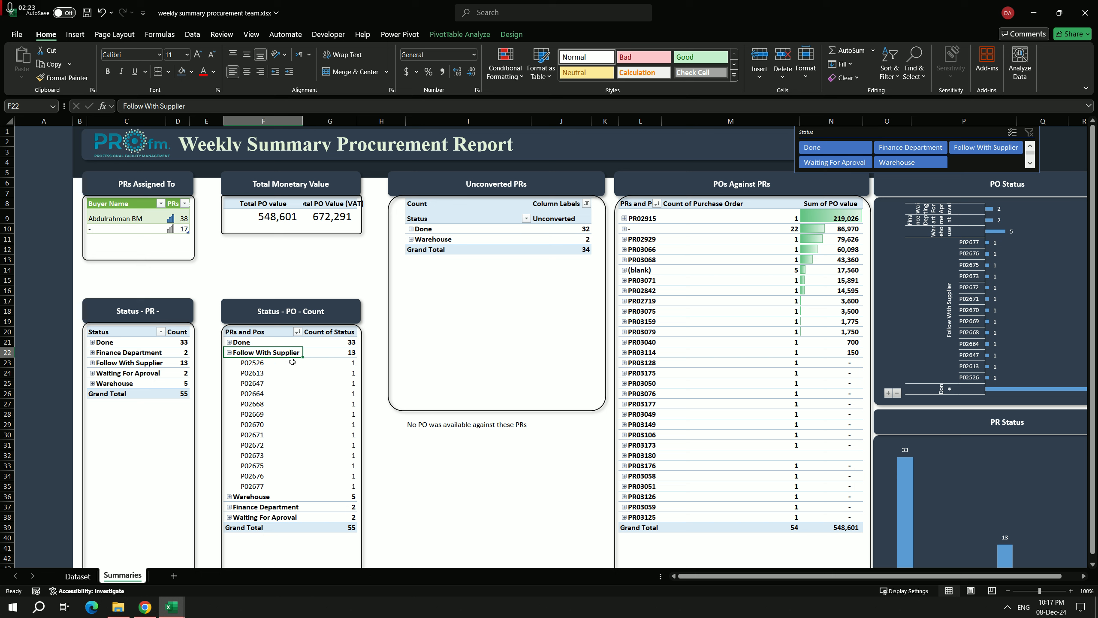
left_click(229, 353)
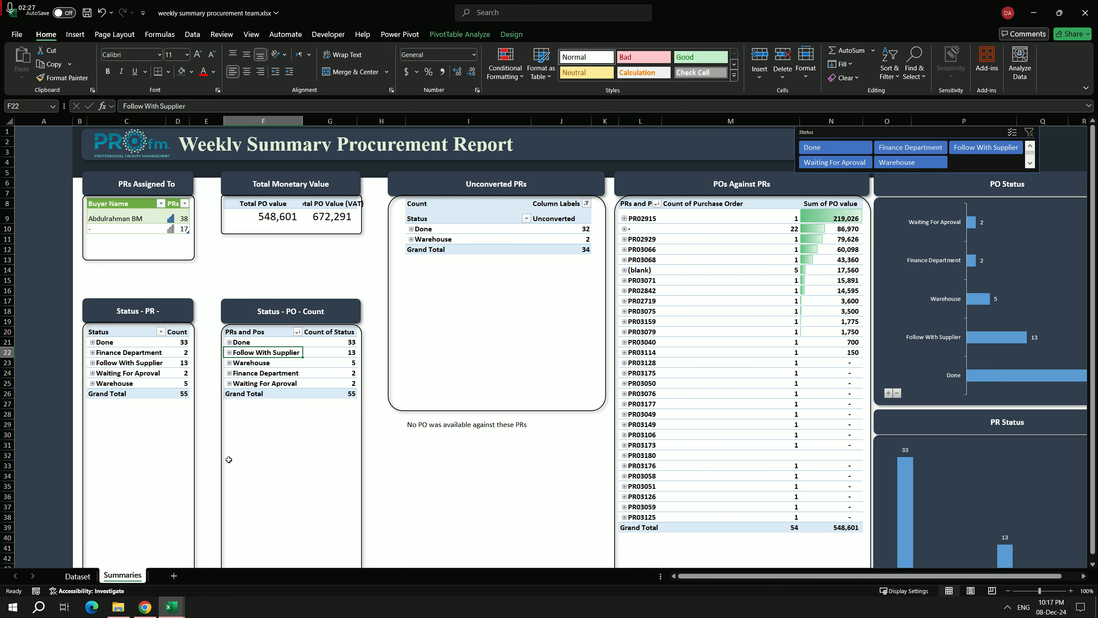
Step: On the Dataset sheet, compare the first record's Status entry with its Follow With Warehouse entry
left_click(87, 577)
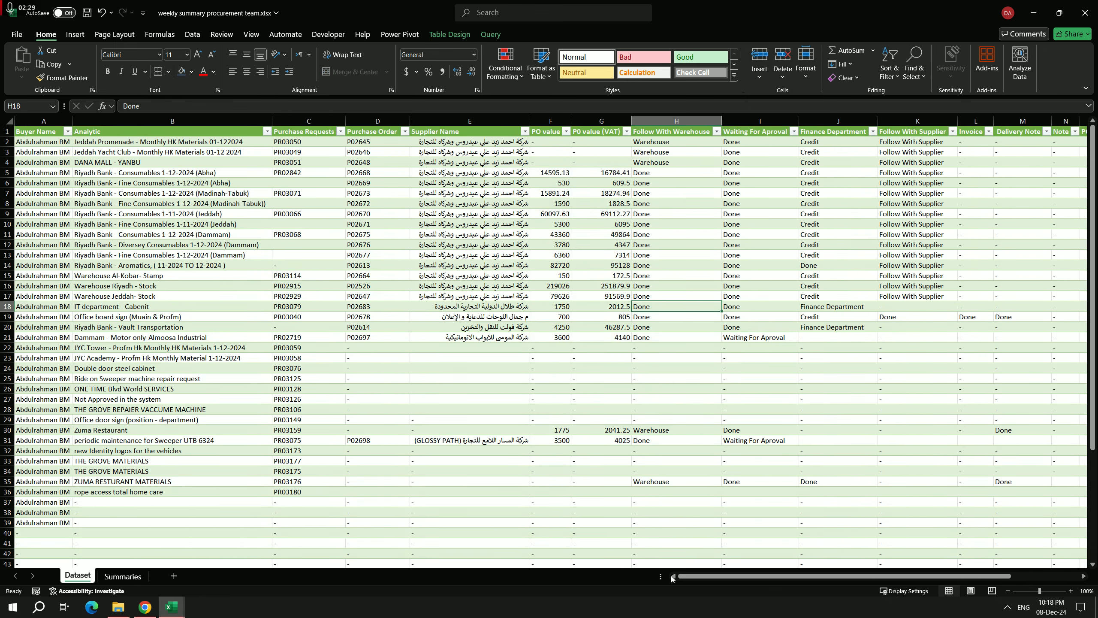
left_click_drag(674, 578, 744, 578)
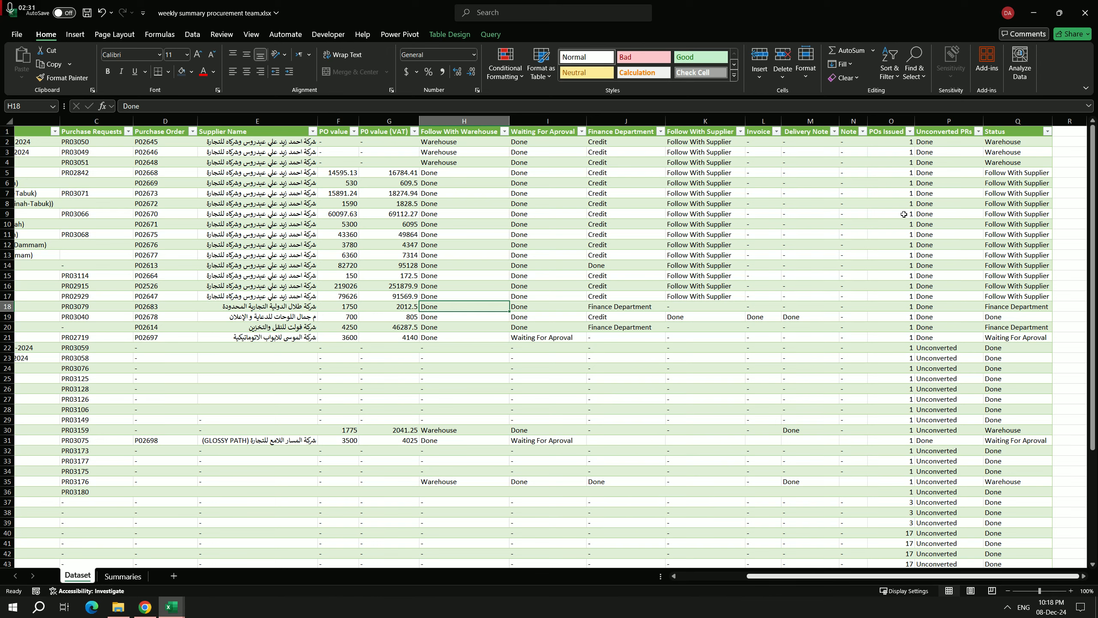
left_click(1009, 141)
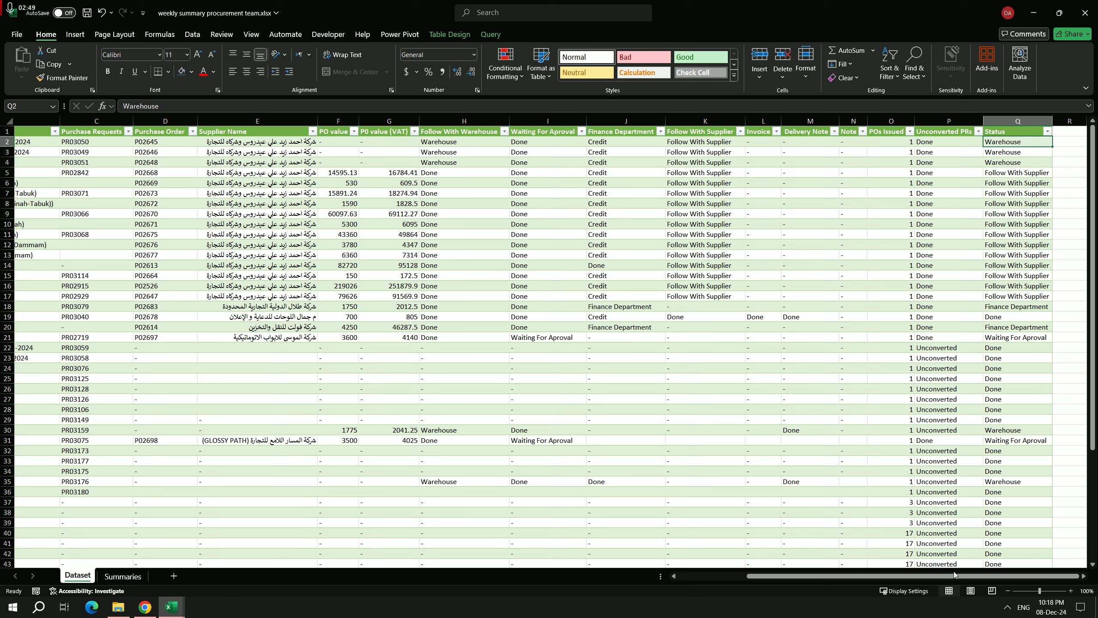
left_click_drag(954, 578, 886, 578)
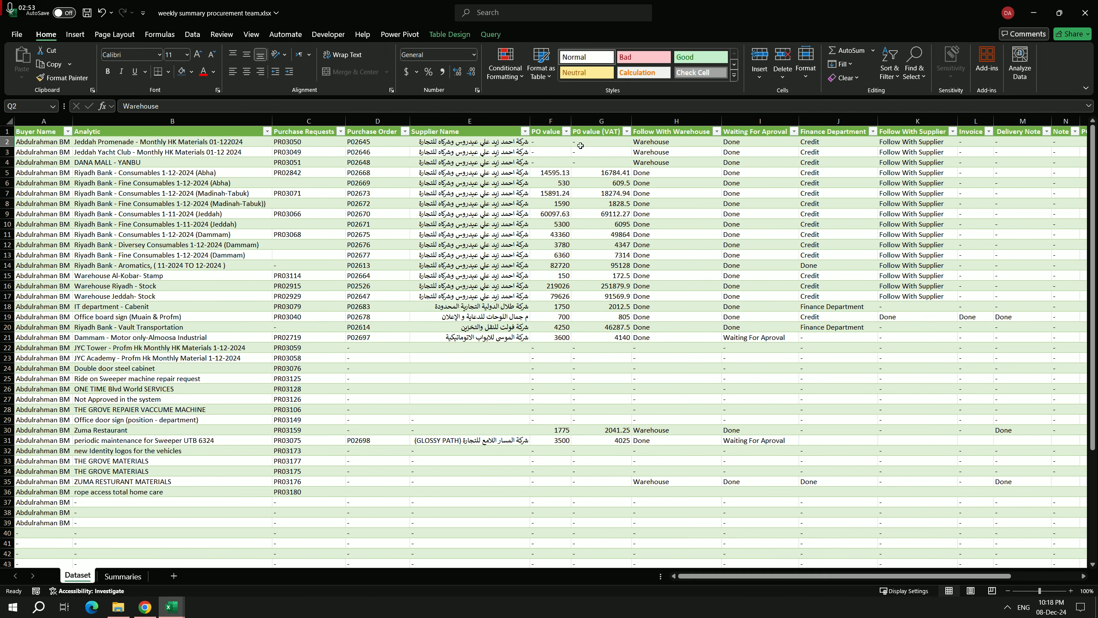
left_click(670, 145)
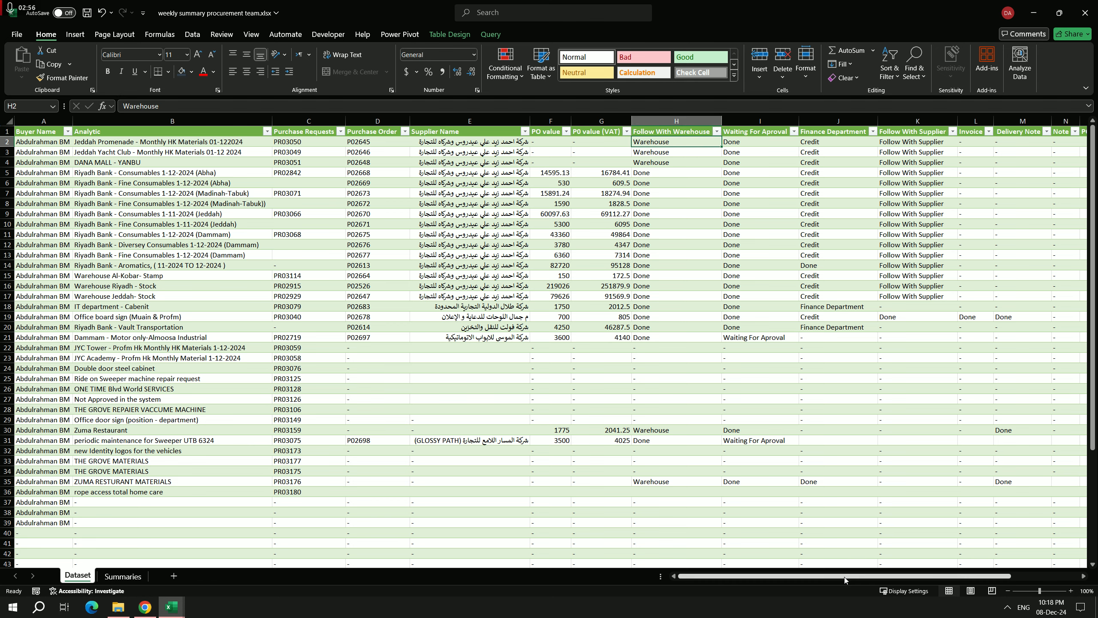
Step: Compare the Follow With Supplier and Finance Department entries in the Status column with their matching stage columns
left_click_drag(843, 576, 912, 576)
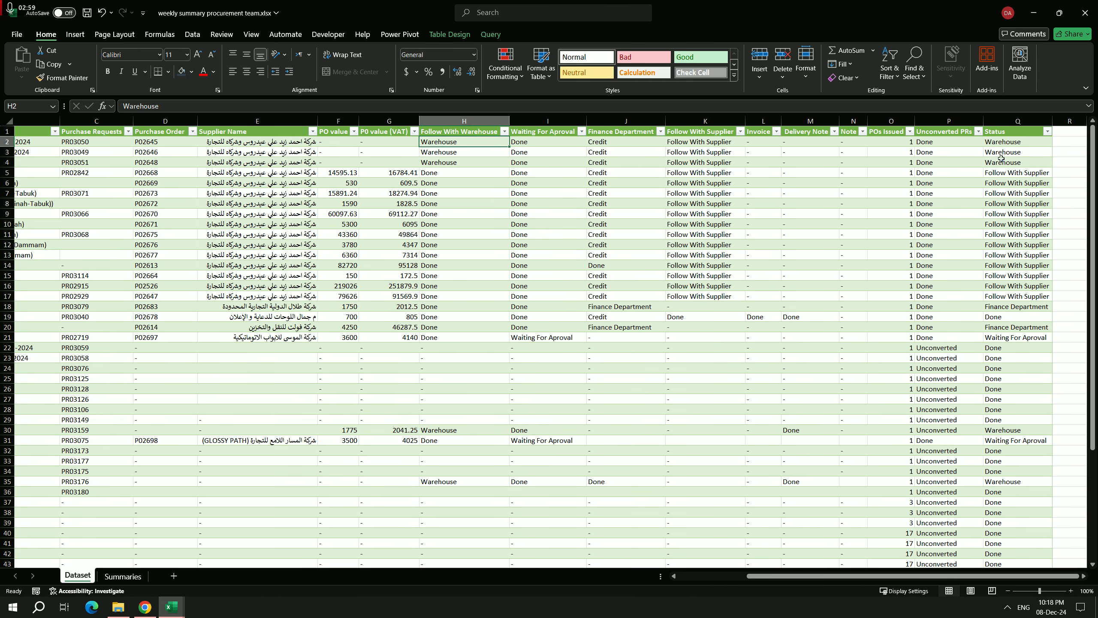
left_click(1007, 172)
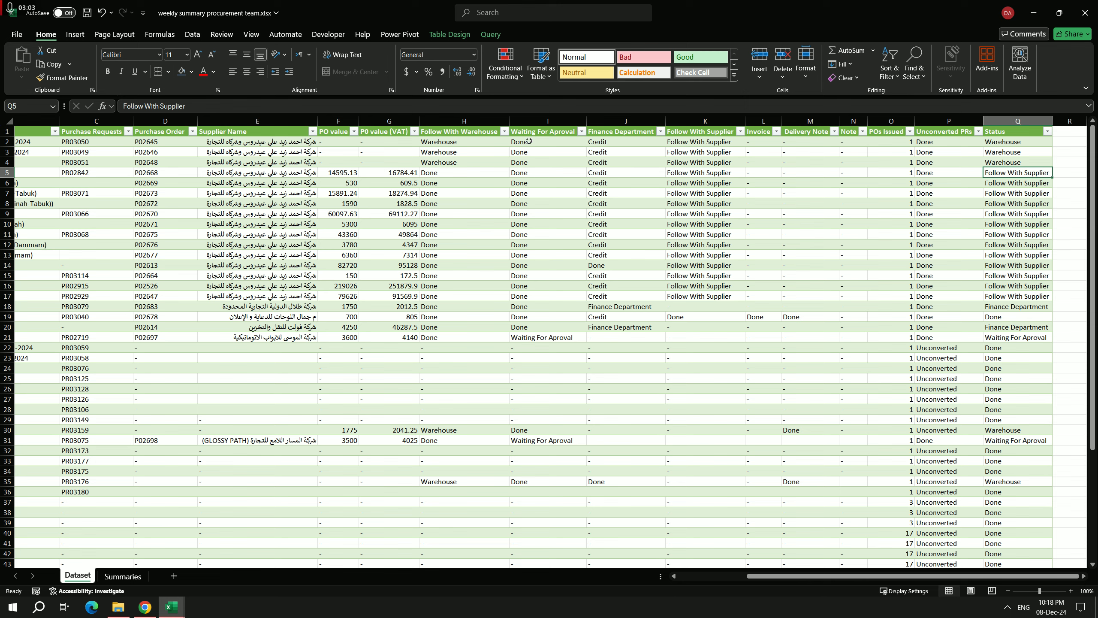
left_click(700, 288)
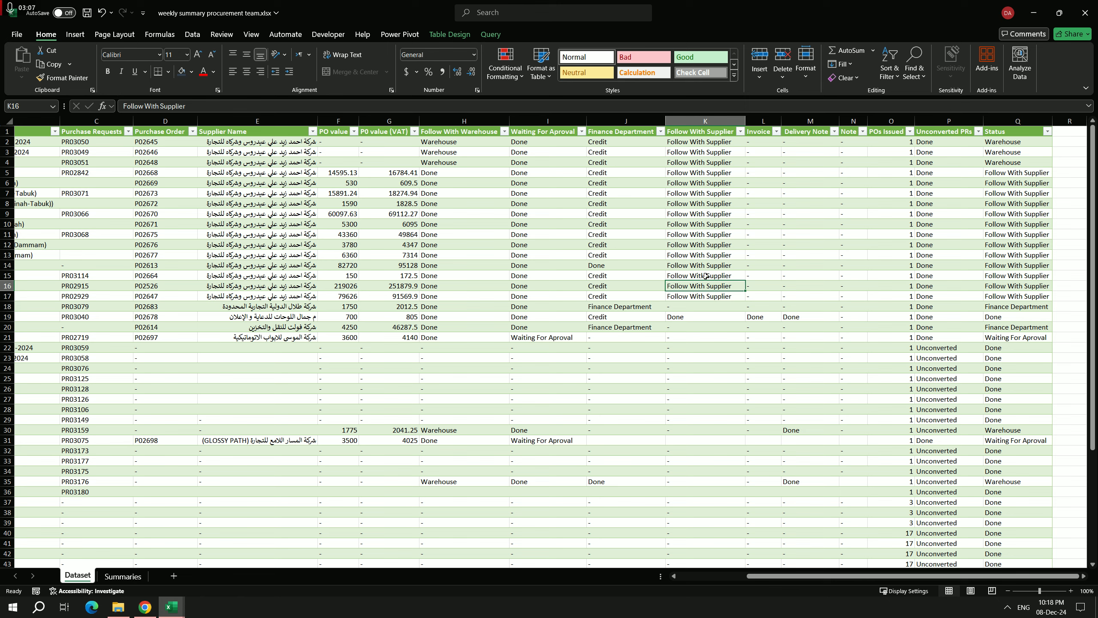
left_click(1011, 307)
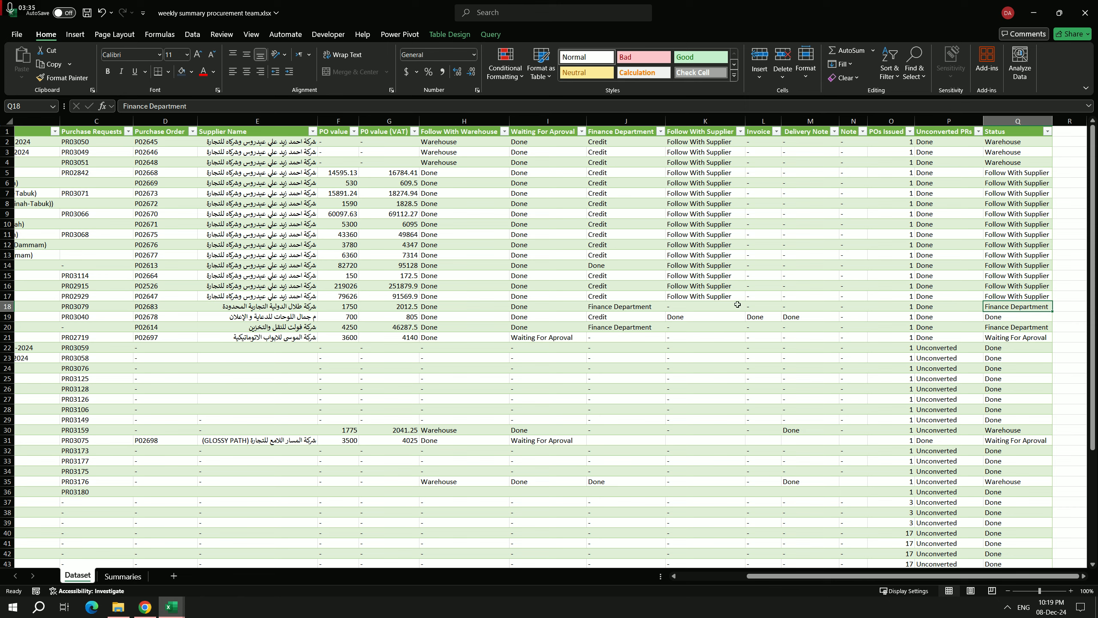
left_click(616, 306)
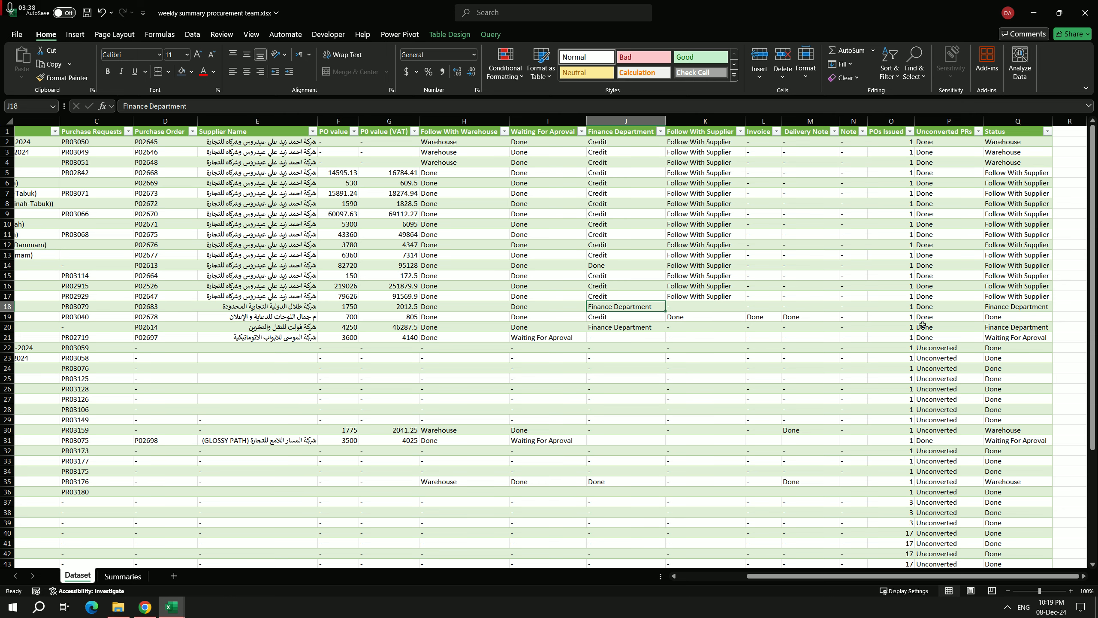
Step: Look through the dataset's records and examine the Unconverted PRs entry for PR03059
scroll(932, 336, "down", 1)
scroll(1010, 338, "up", 1)
left_click_drag(884, 577, 765, 578)
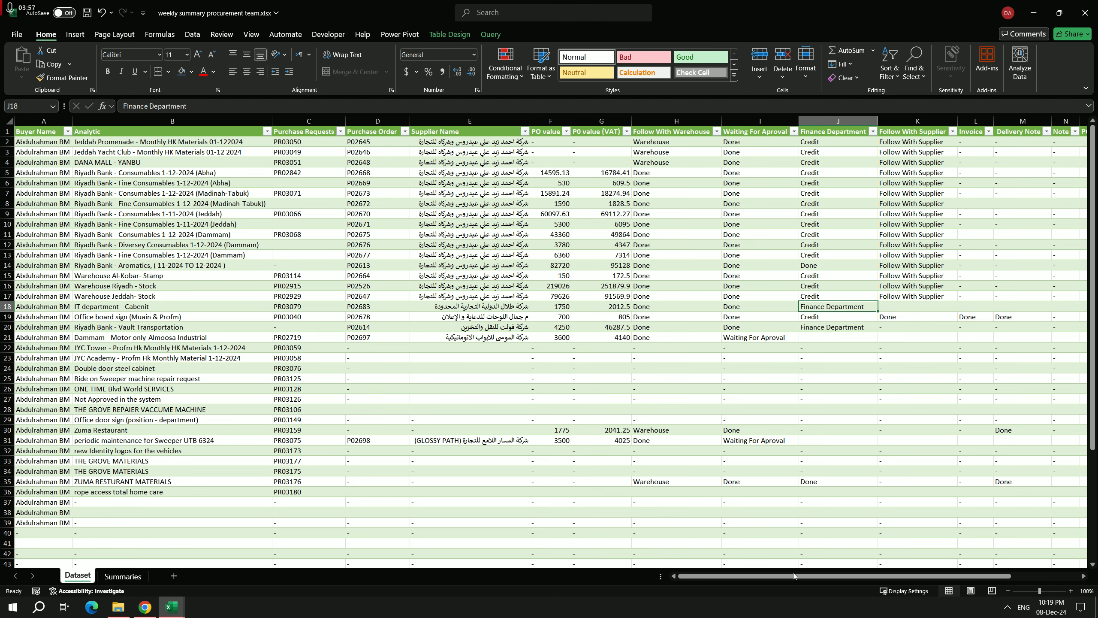
left_click_drag(793, 575, 863, 576)
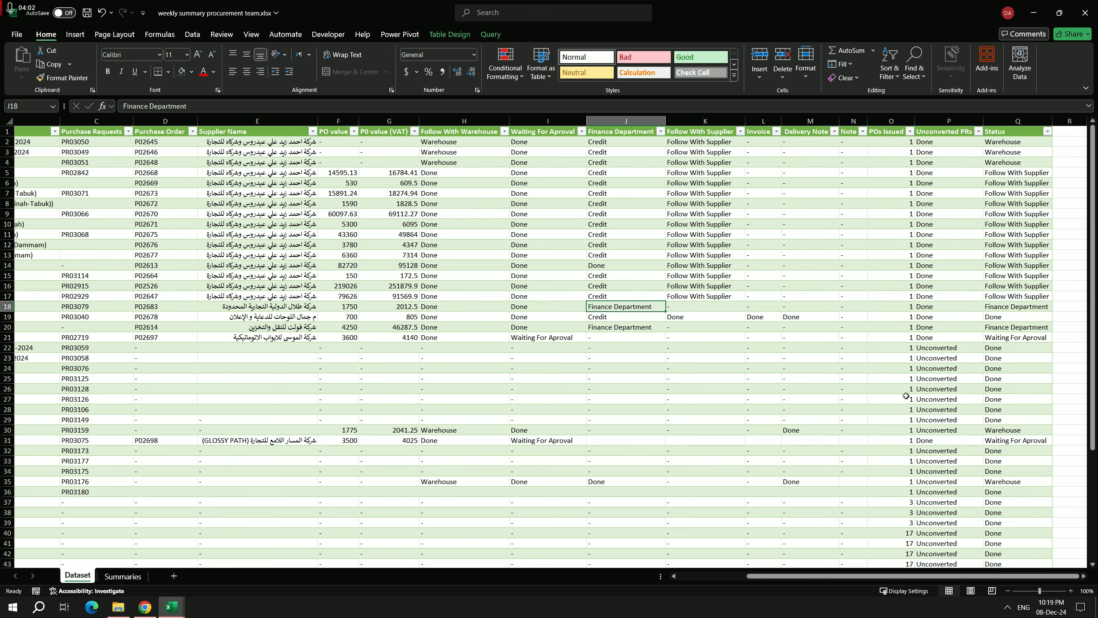
left_click(933, 351)
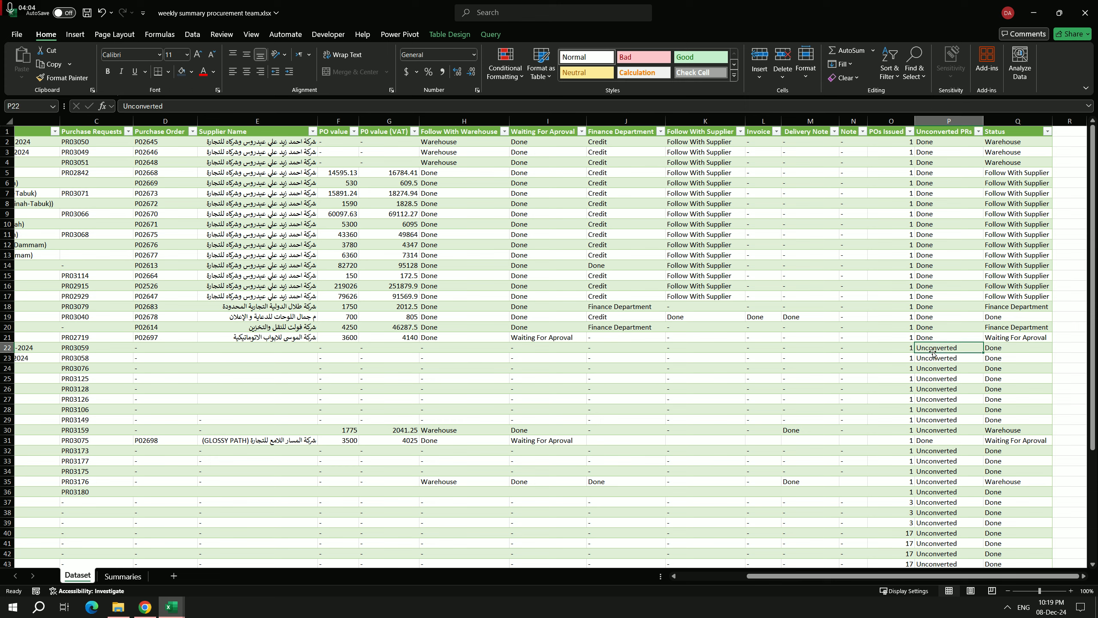
Step: Back on the Summaries sheet, inspect the PRs under Done and Warehouse in the Unconverted PRs pivot table, collapsing each group again
left_click(123, 576)
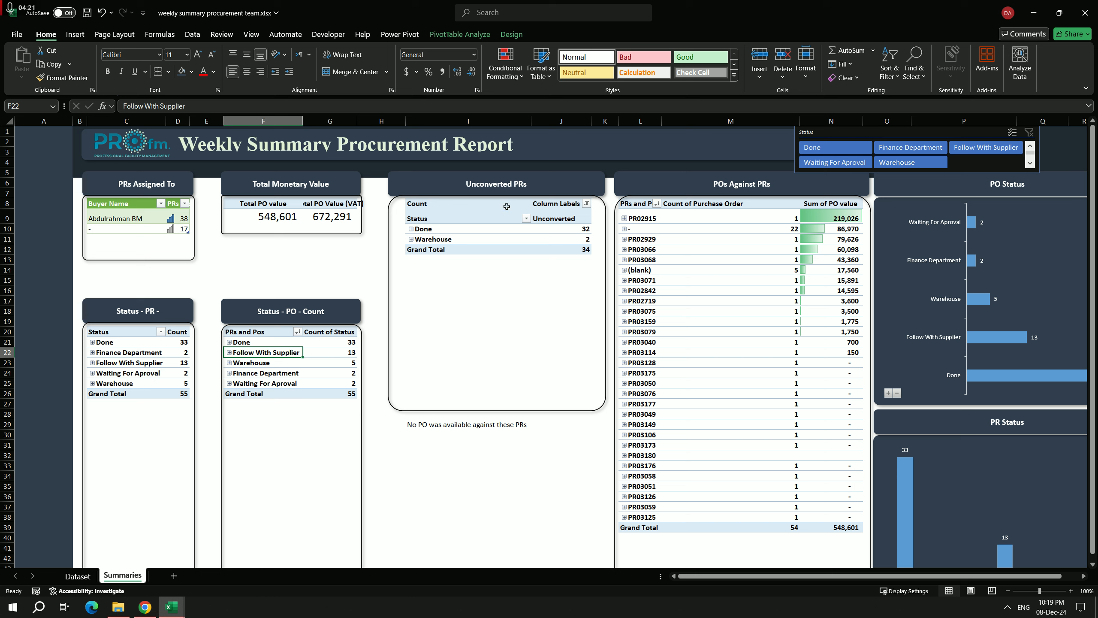
left_click(411, 229)
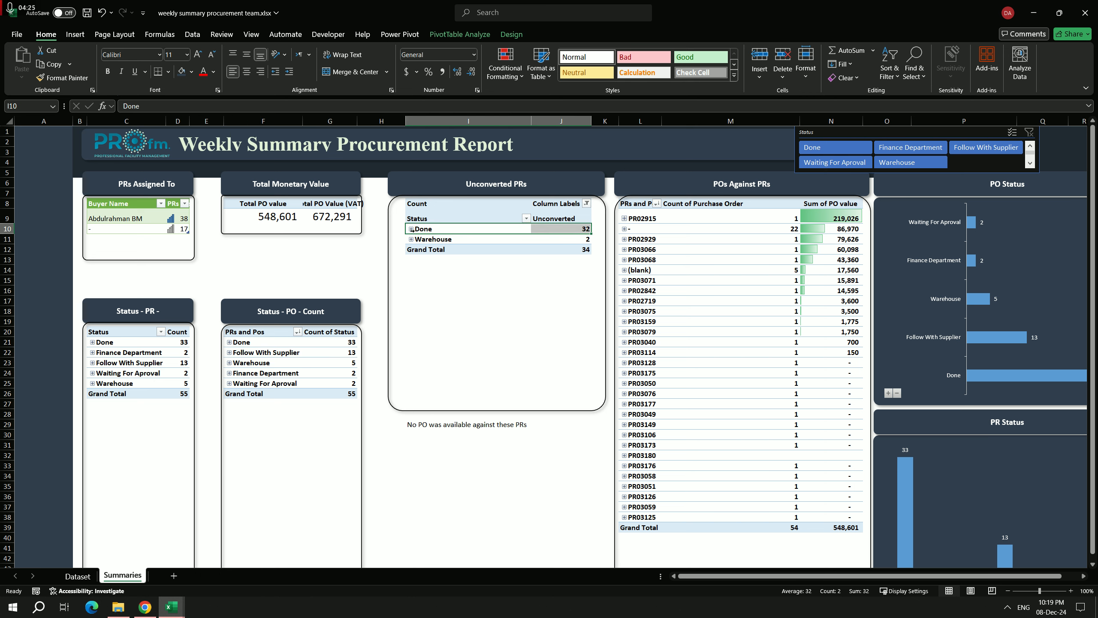
left_click(411, 229)
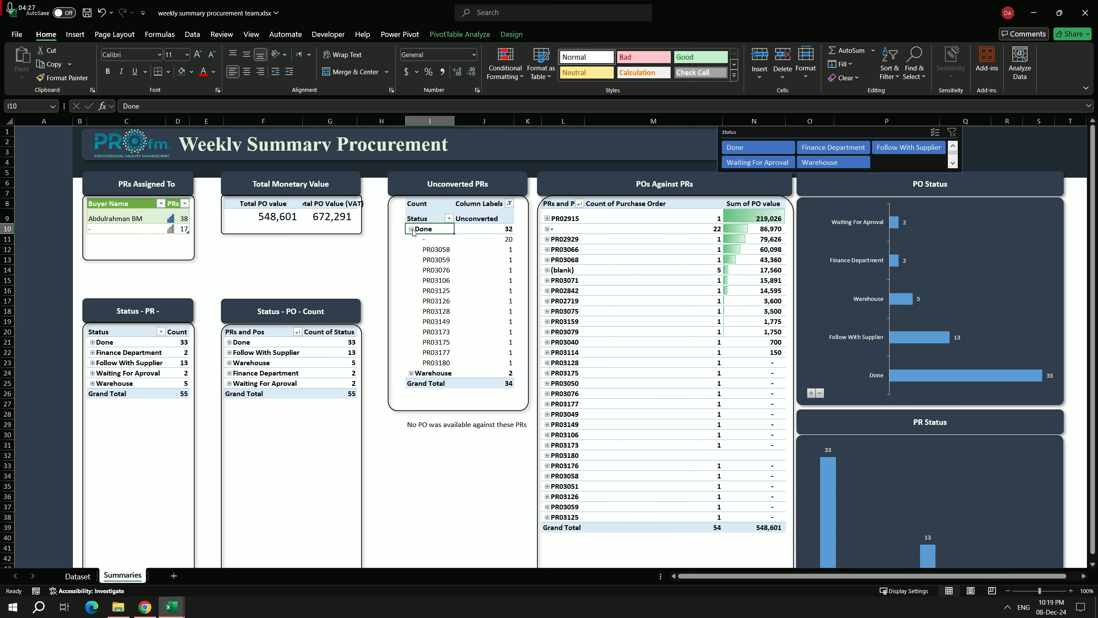
left_click(411, 229)
left_click(411, 240)
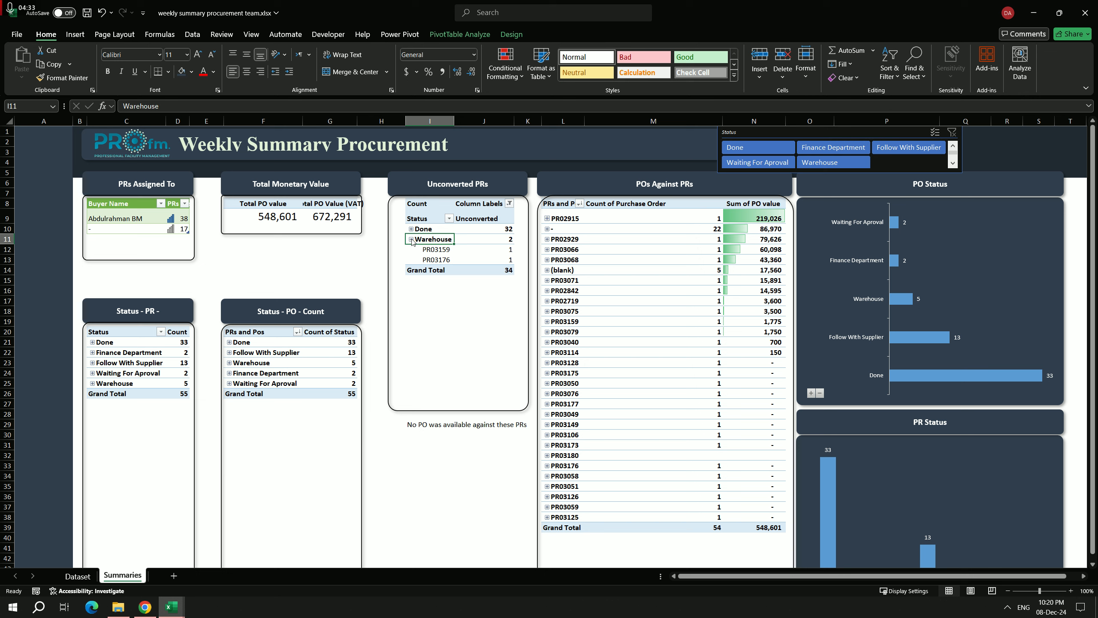
left_click(411, 239)
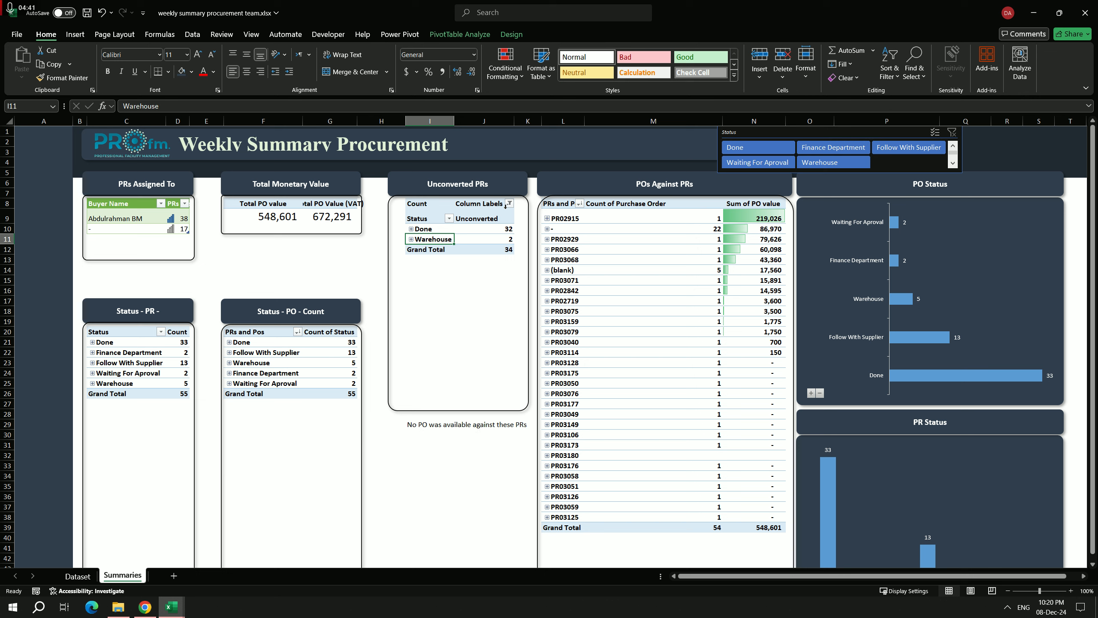
Step: Show the field layout of the Unconverted PRs pivot table to examine its rows, columns and values, and close it again
left_click(423, 219)
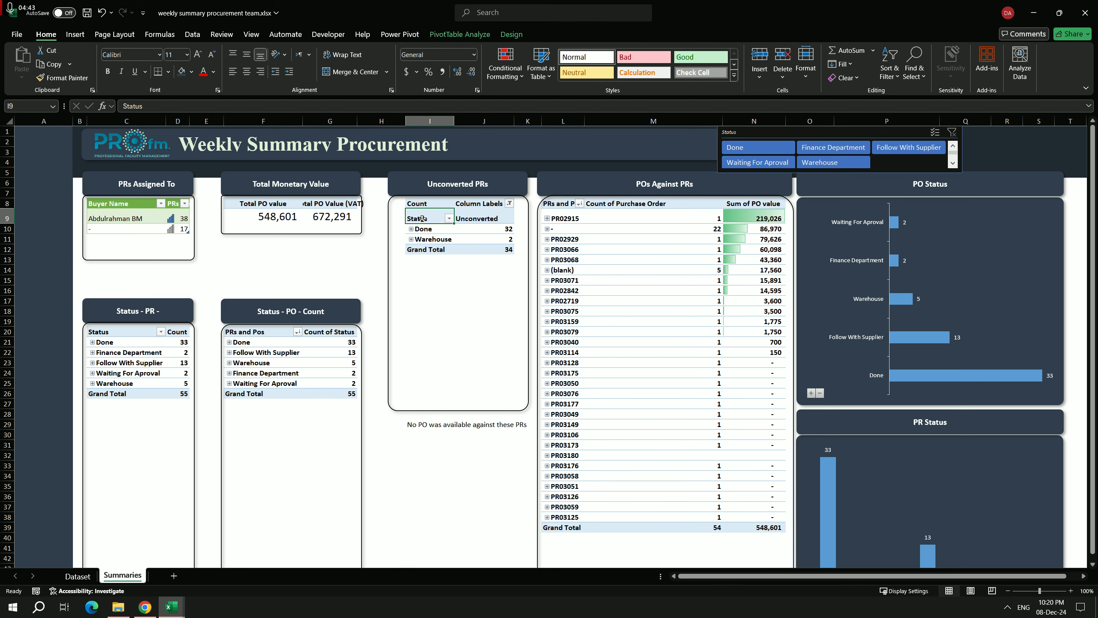
left_click(461, 34)
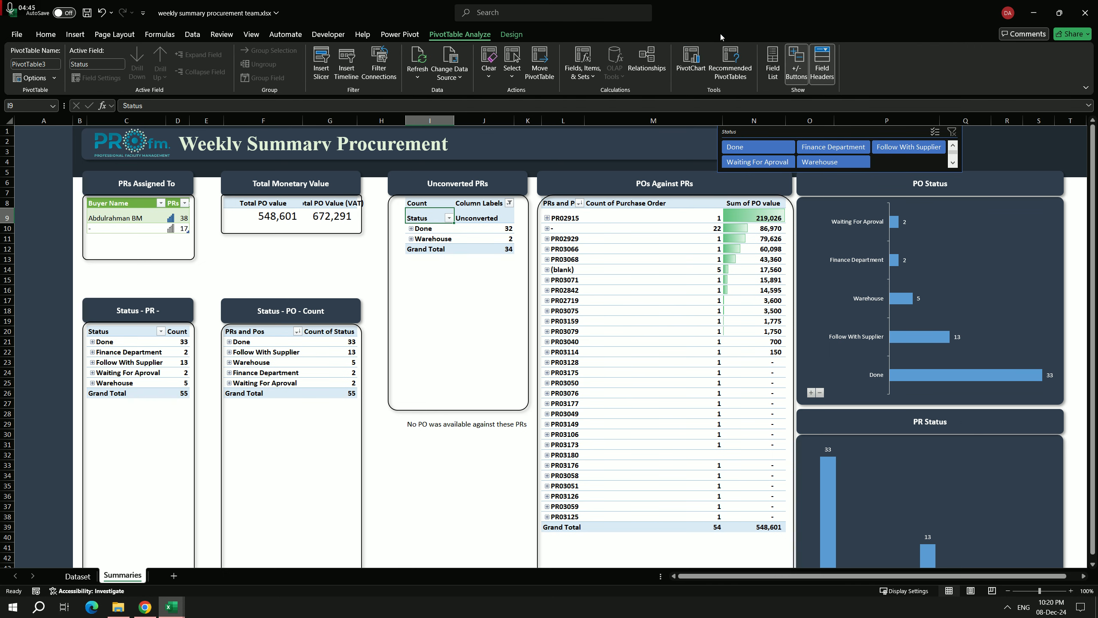
left_click(772, 60)
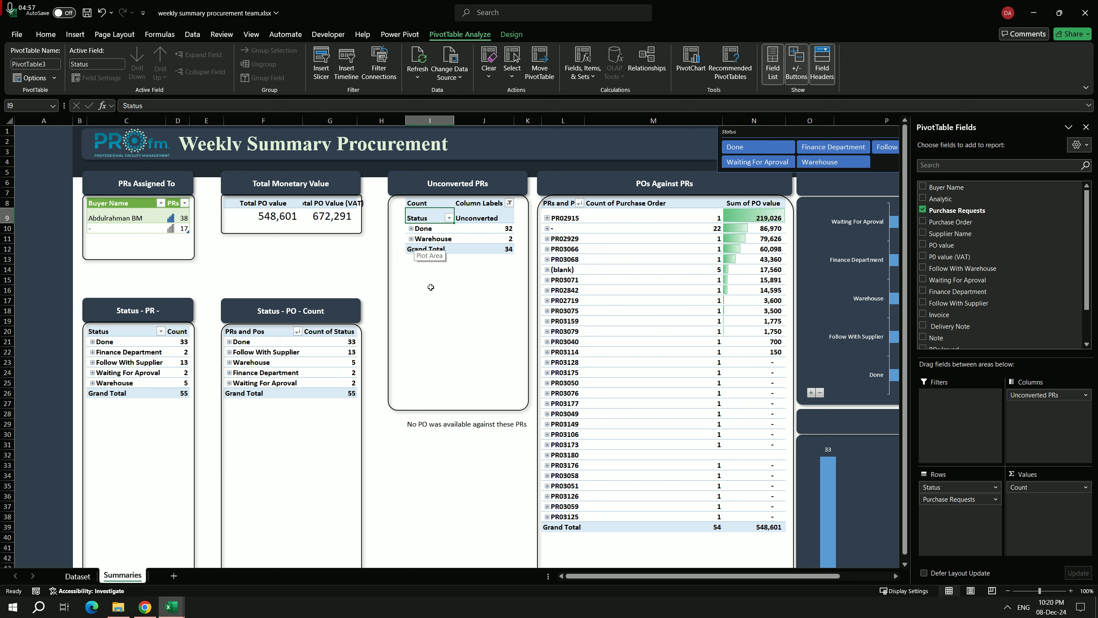
left_click(1086, 127)
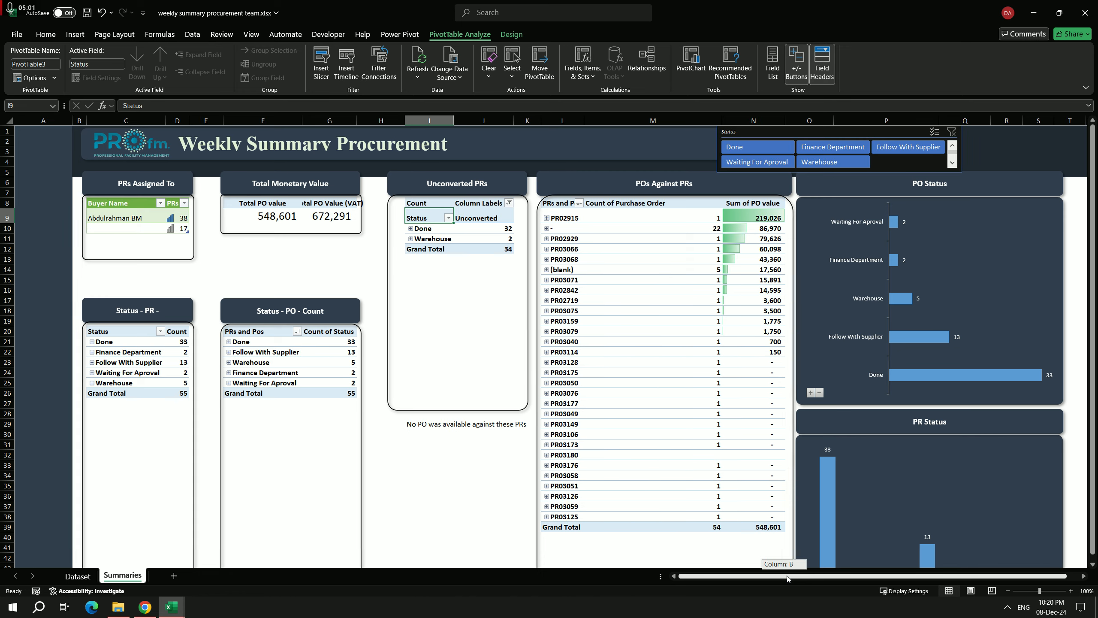
Step: Inspect the purchase orders under the "-" entry in the POs Against PRs pivot table and collapse it again
left_click_drag(785, 578, 795, 579)
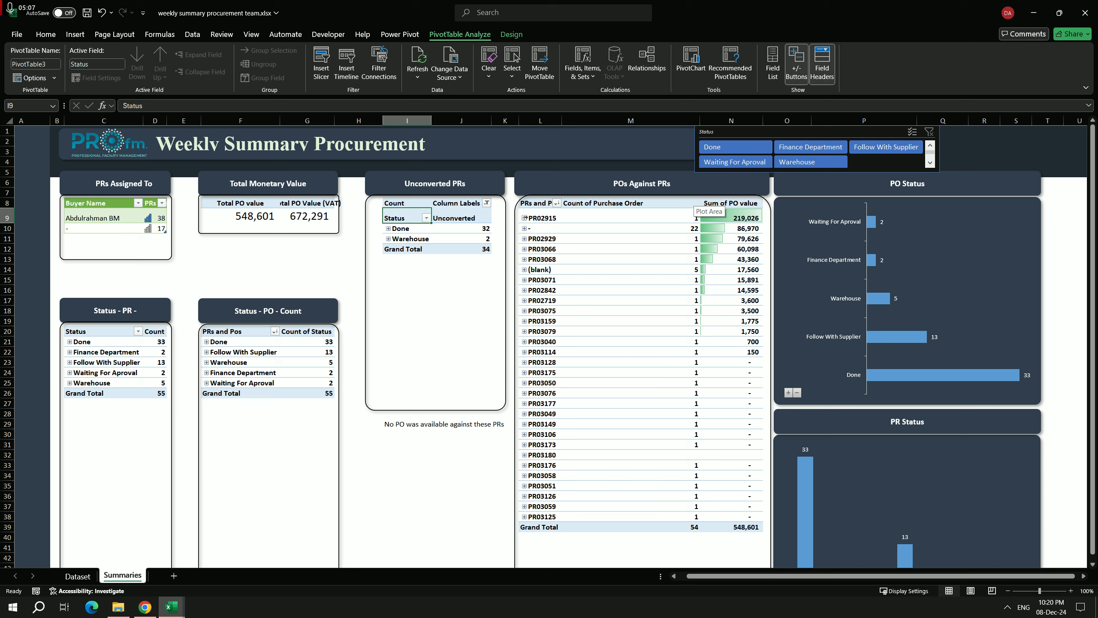
left_click(551, 229)
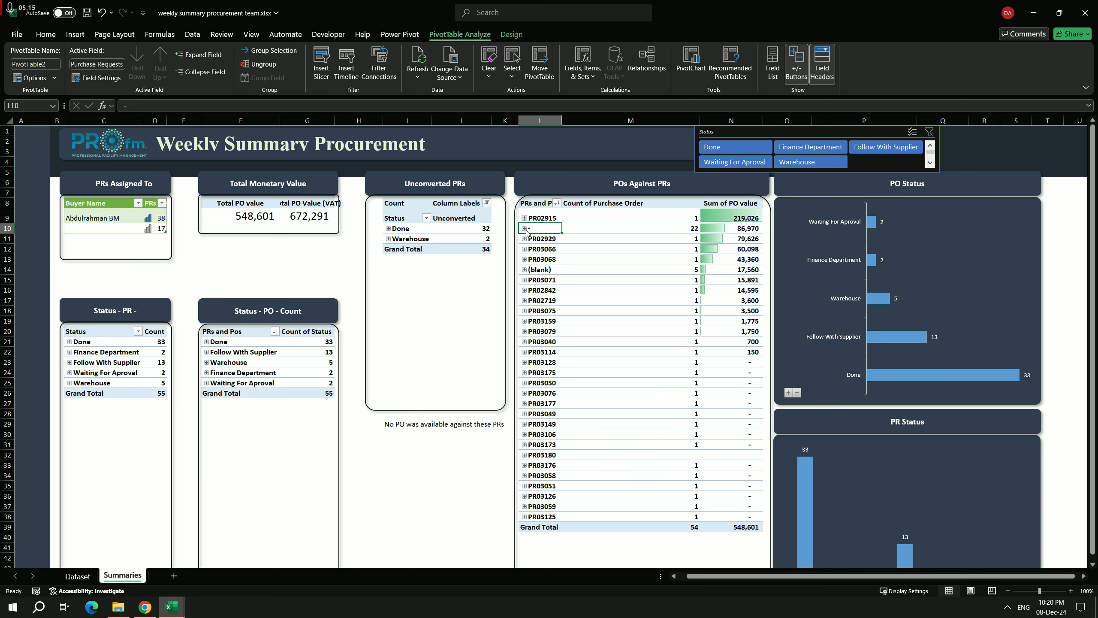
left_click(525, 229)
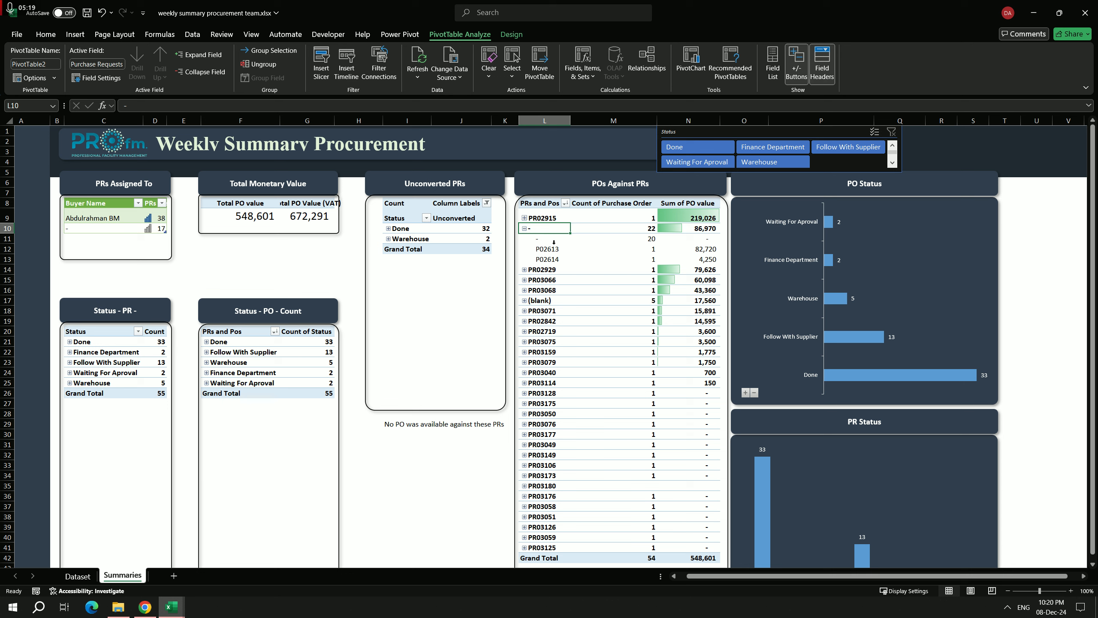
left_click(525, 229)
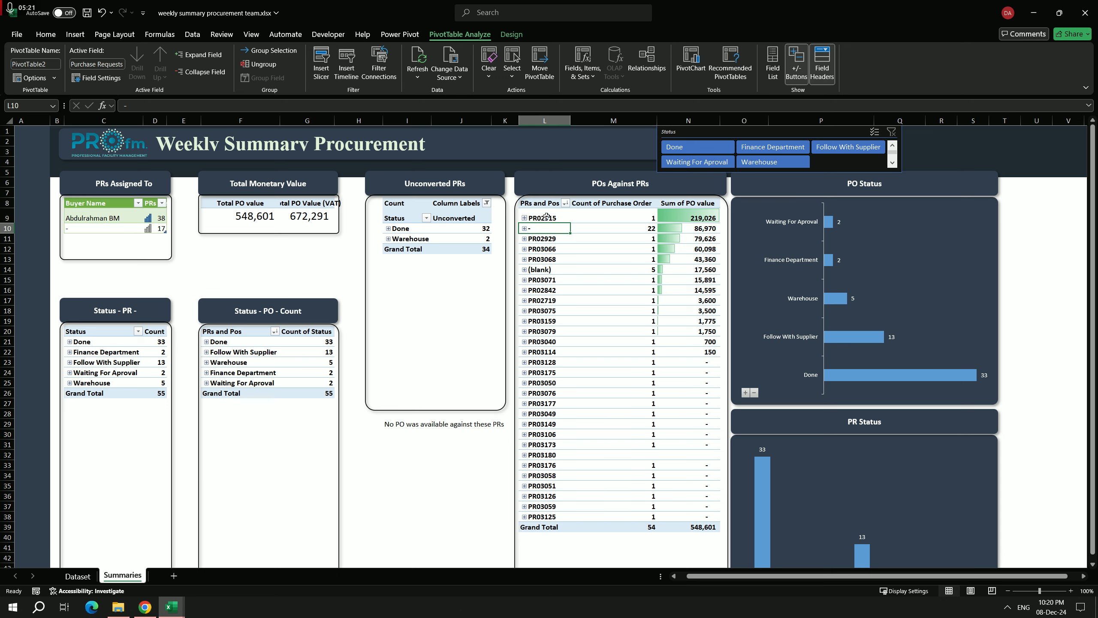
Step: Examine the purchase order listed under PR02915 in the POs Against PRs pivot table, collapsing the group again
left_click(546, 218)
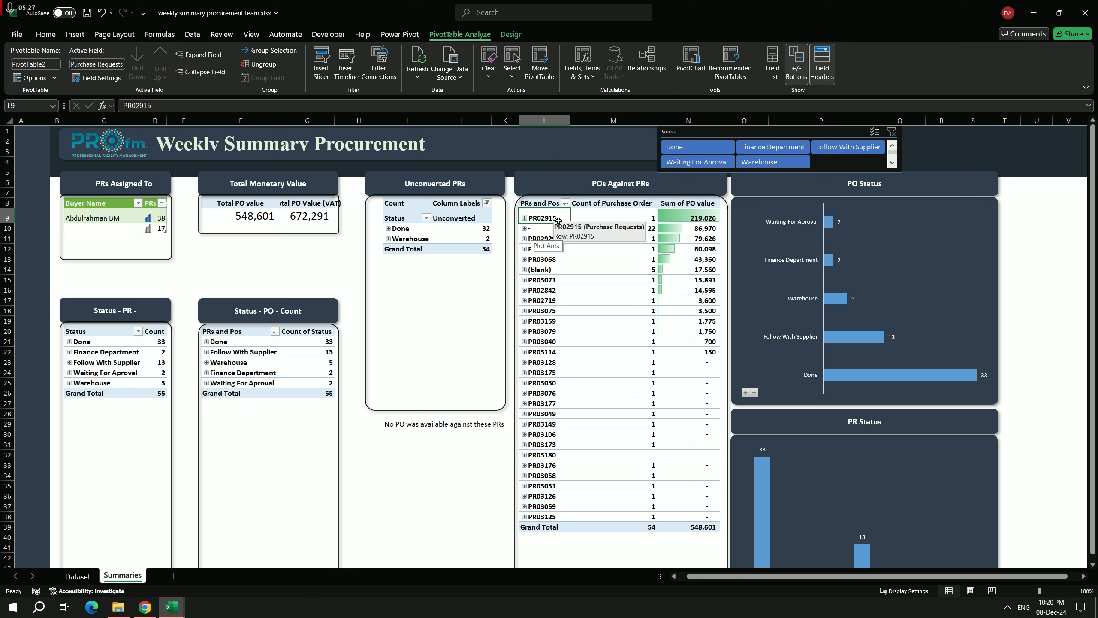
left_click(524, 218)
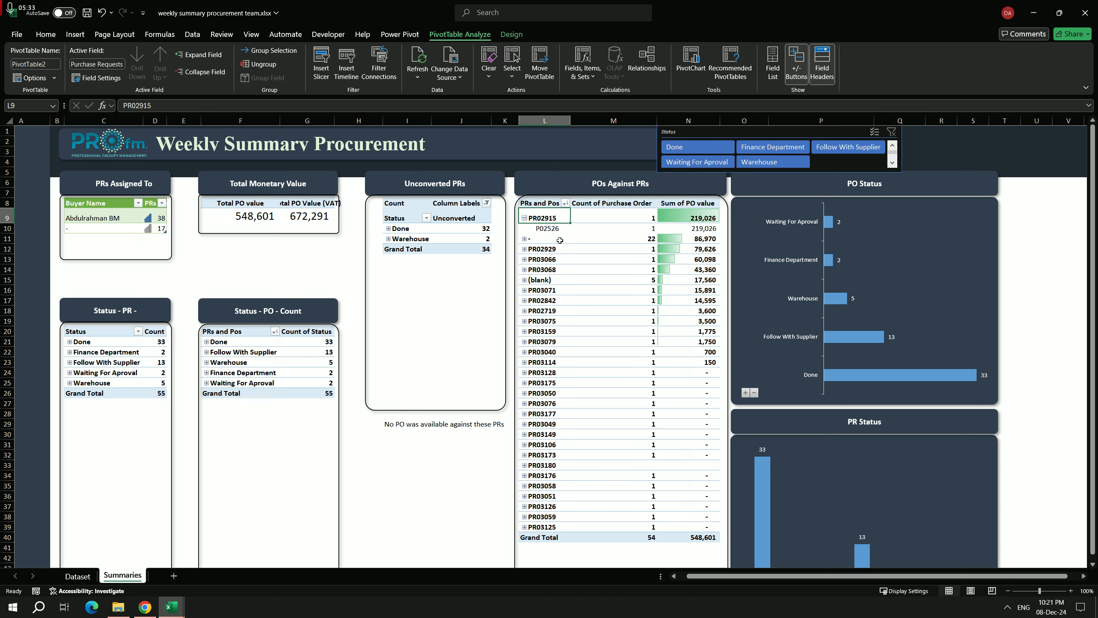
left_click(555, 229)
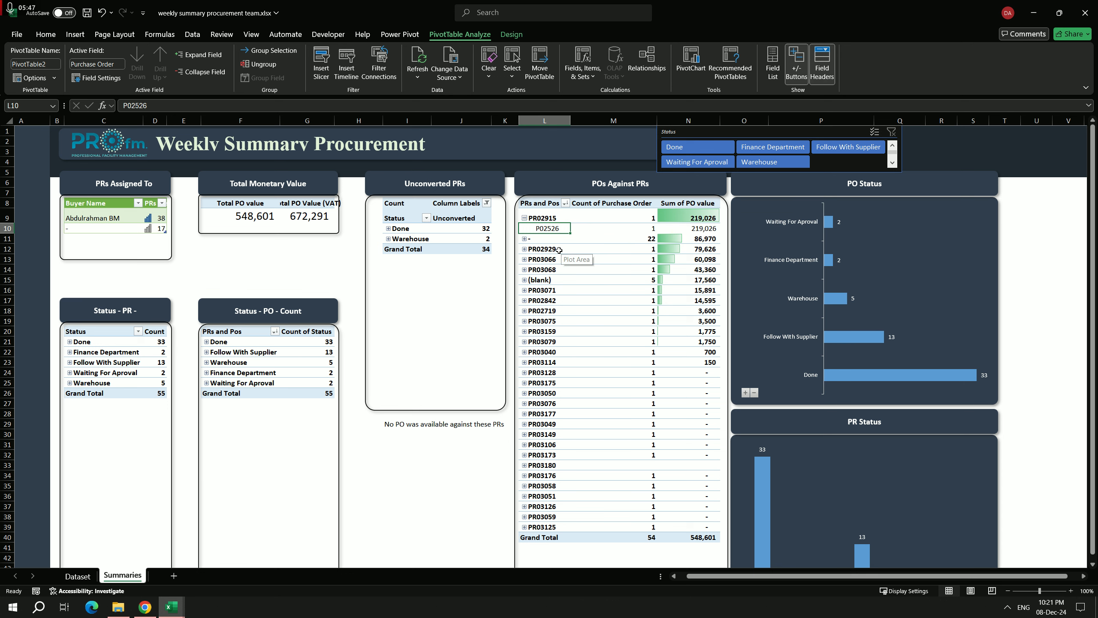
scroll(552, 261, "down", 1)
scroll(553, 257, "up", 1)
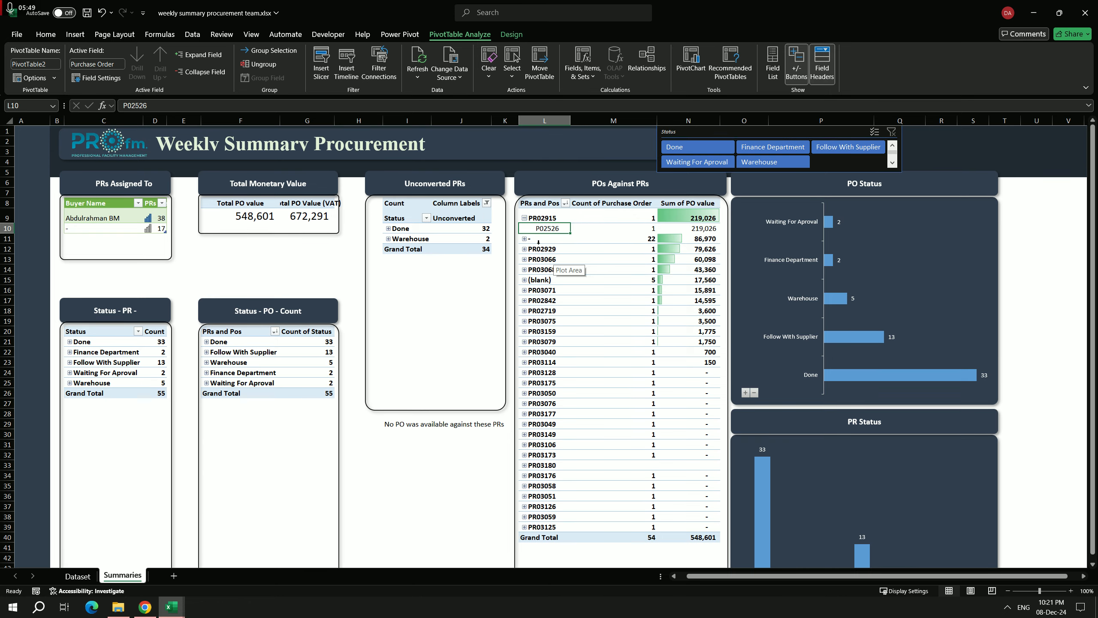
left_click(525, 218)
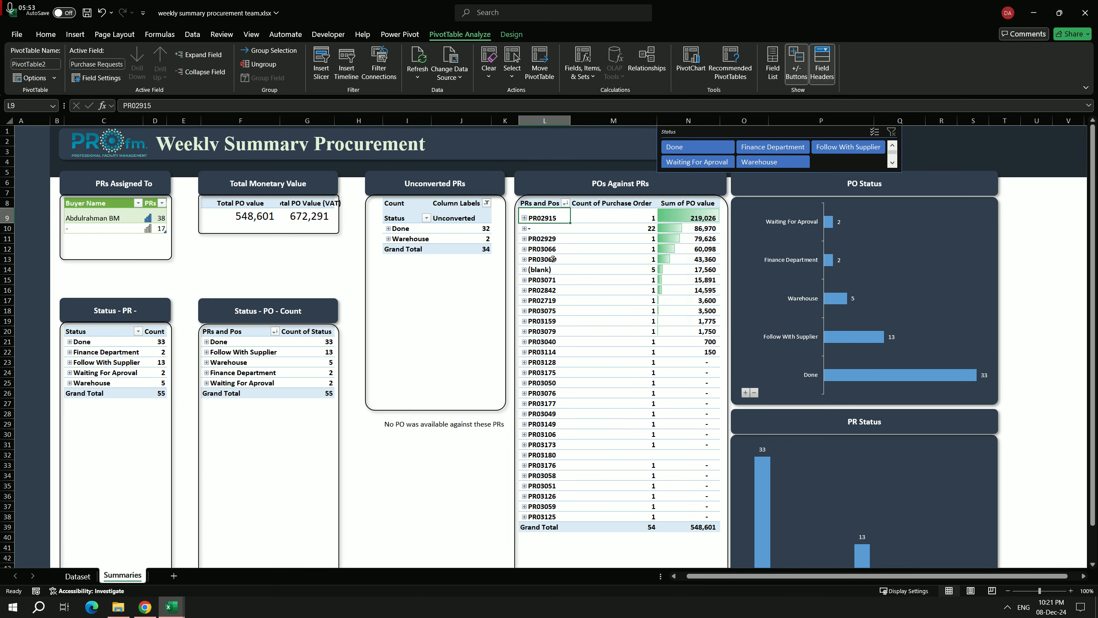
Step: Look over the POs Against PRs list and compare the PO Status and PR Status charts
scroll(552, 260, "down", 1)
scroll(551, 260, "up", 1)
scroll(626, 346, "down", 1)
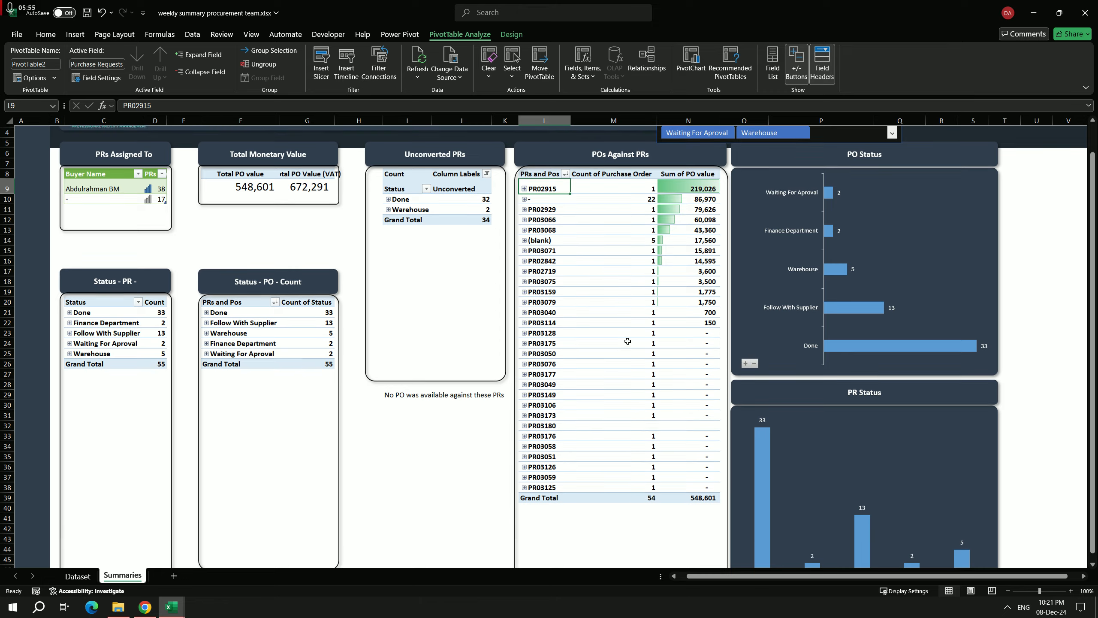
scroll(810, 328, "up", 1)
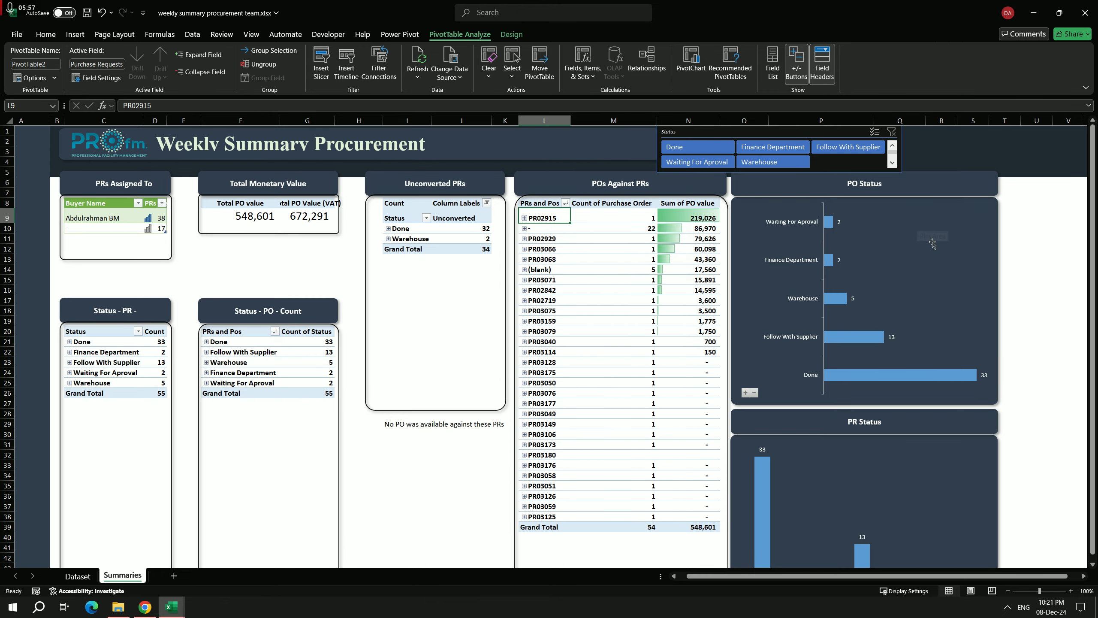
scroll(967, 396, "down", 2)
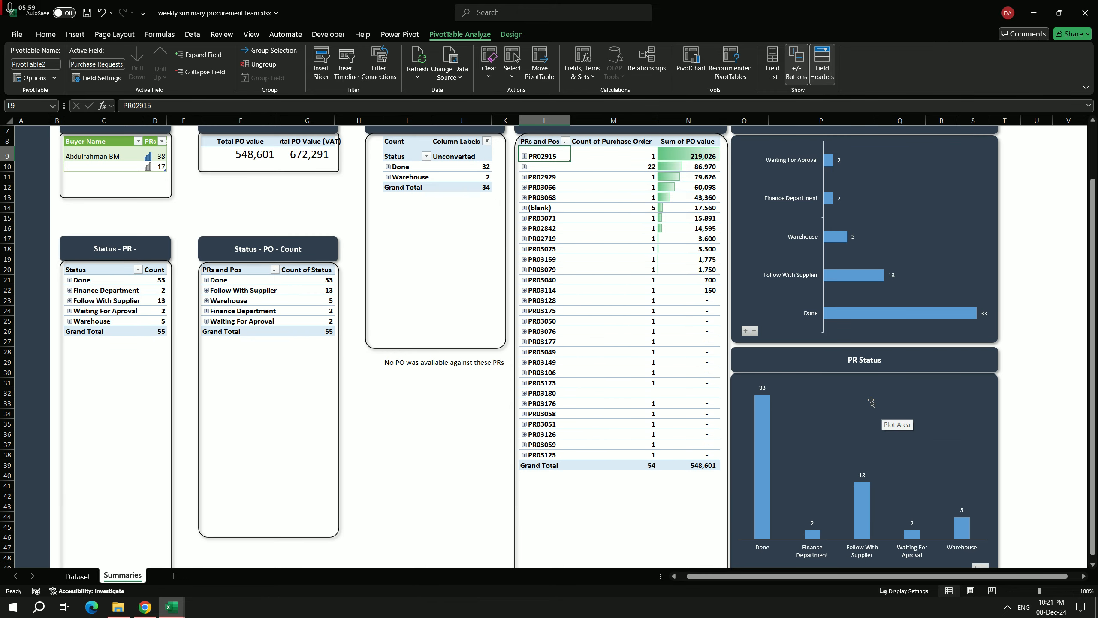
scroll(872, 401, "up", 2)
scroll(944, 323, "down", 1)
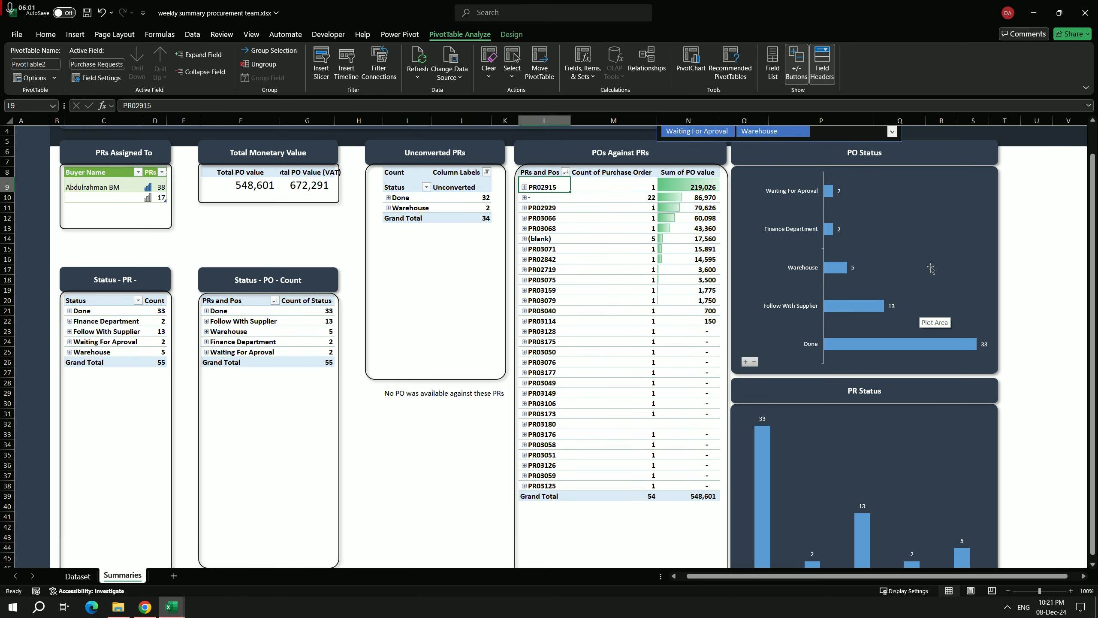
scroll(923, 253, "down", 3)
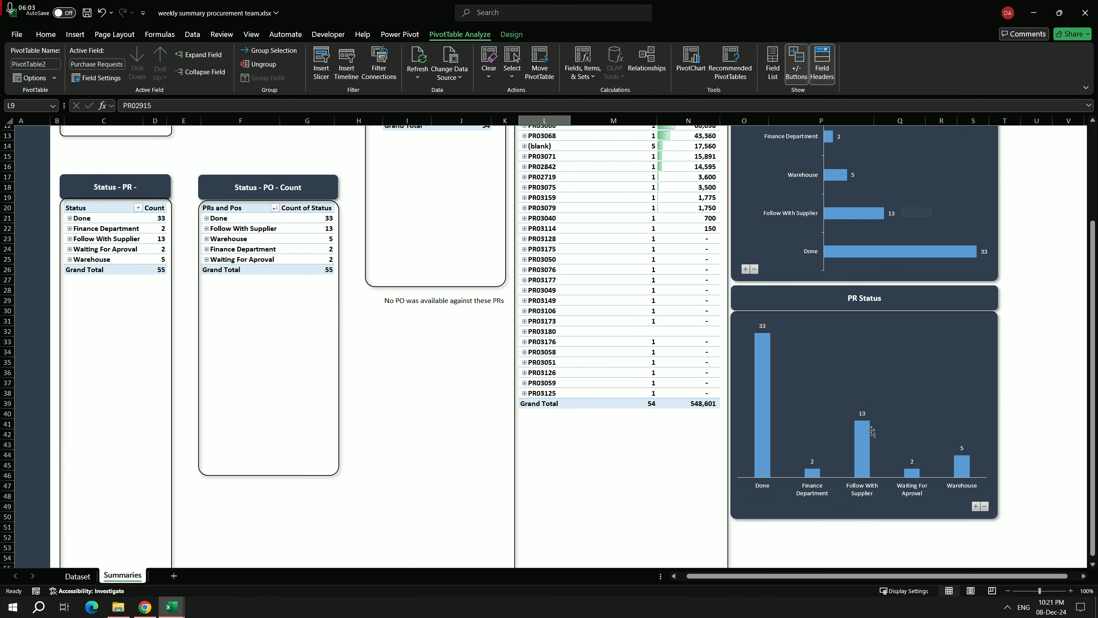
scroll(872, 439, "up", 4)
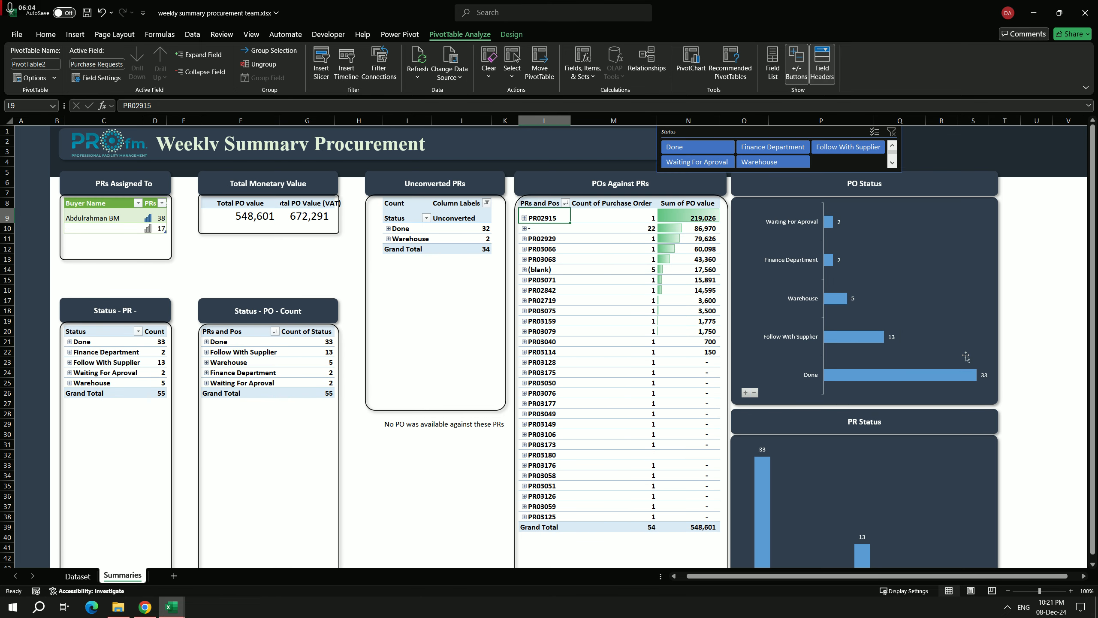
Step: Expand the PO Status chart to show individual purchase orders under each status, and collapse it back to statuses
scroll(918, 387, "down", 4)
scroll(918, 387, "up", 4)
left_click(746, 393)
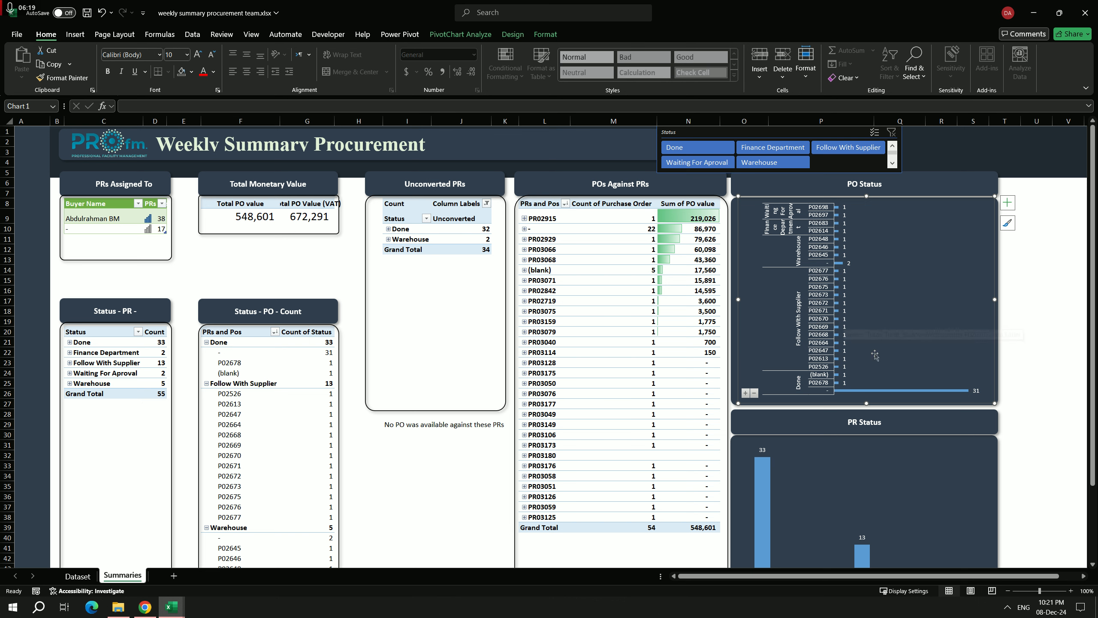
left_click(755, 393)
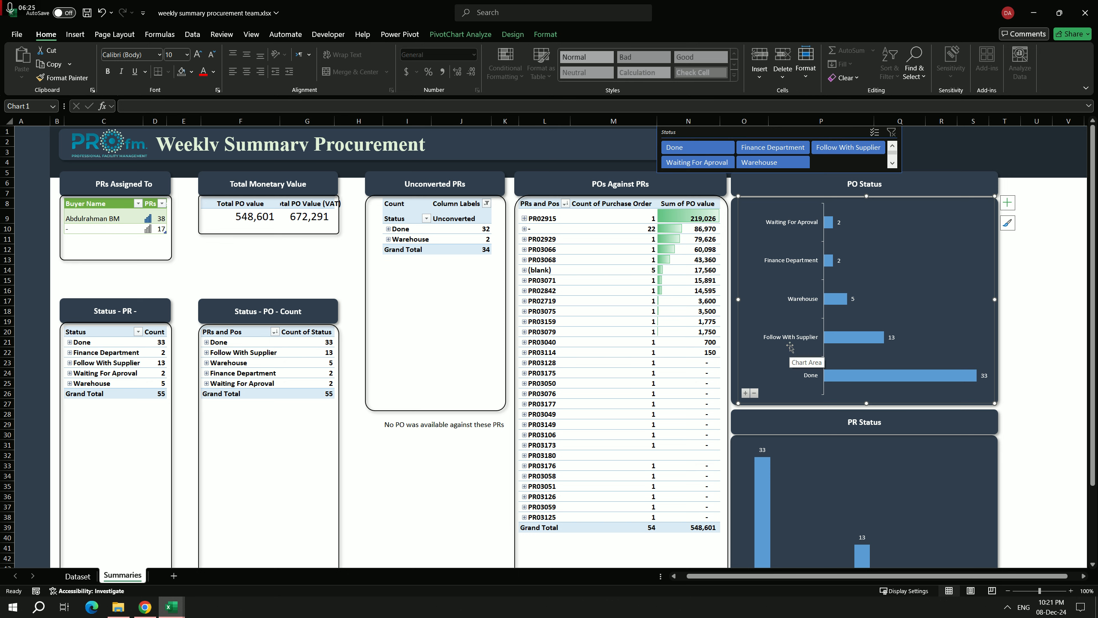
Step: Filter the dashboard to the Follow With Supplier status and expand the PO Status chart to its individual purchase orders
left_click(850, 148)
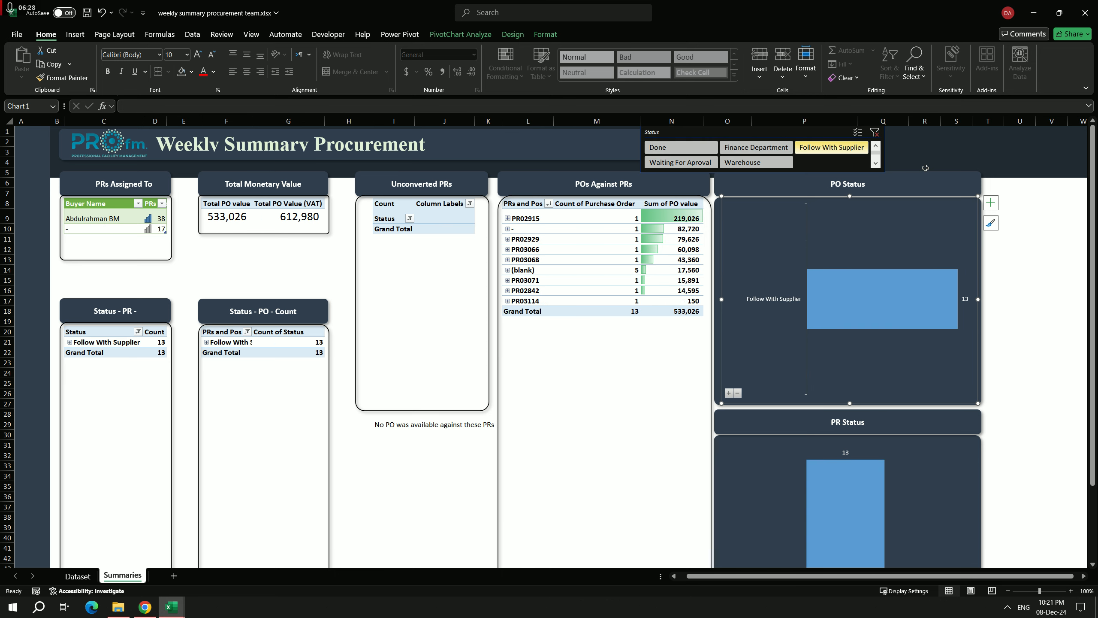
left_click(728, 393)
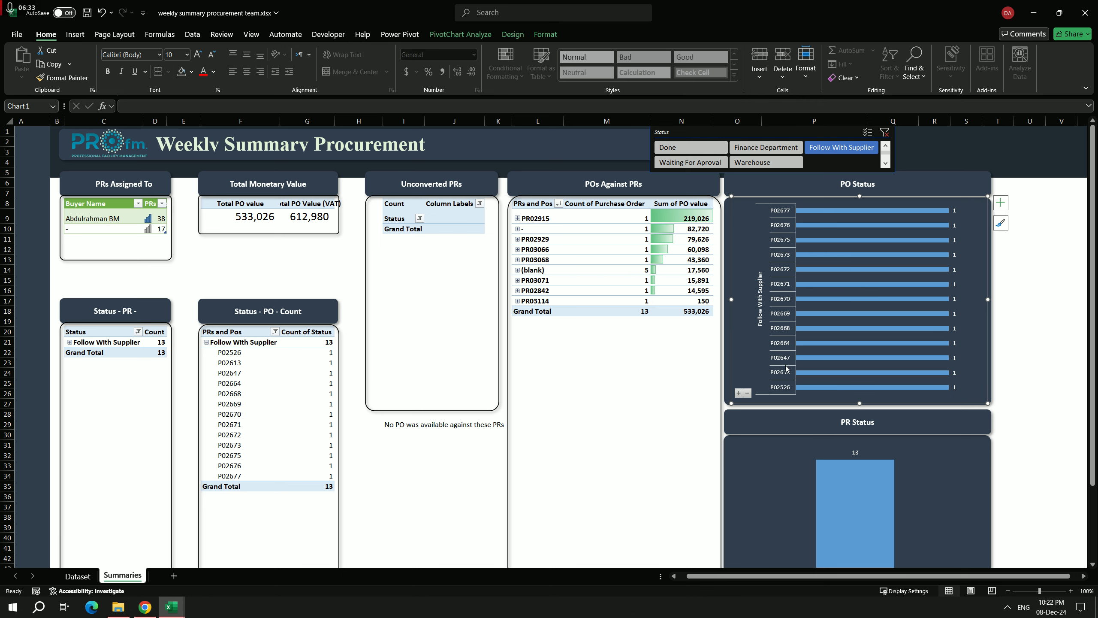
Step: Expand the PR Status chart to its individual PRs, and collapse both the PR Status and PO Status charts again
scroll(798, 335, "down", 3)
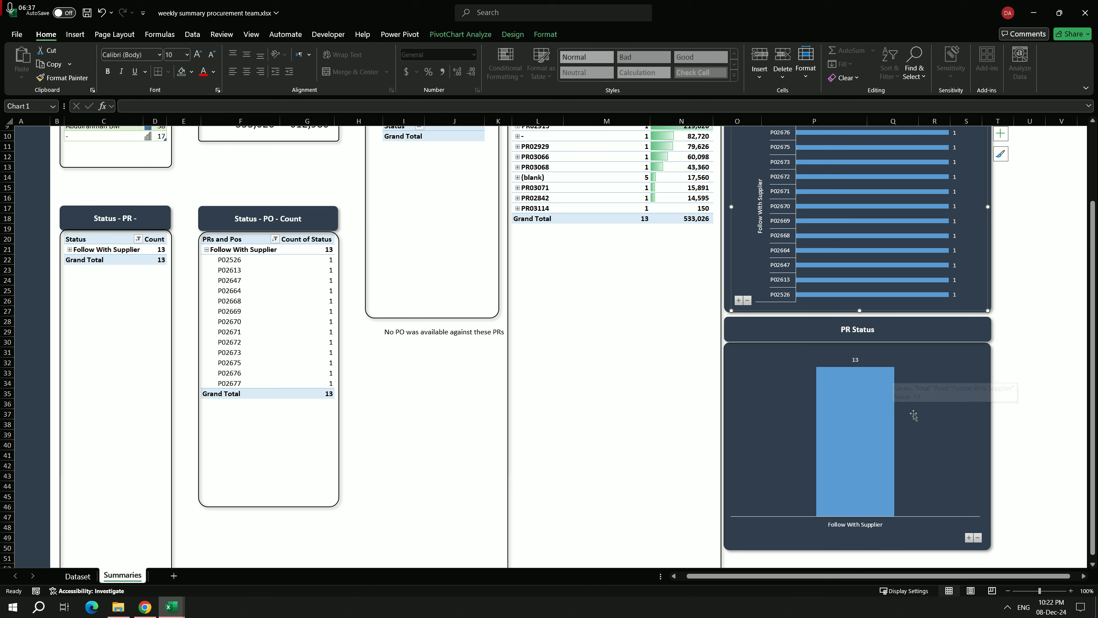
left_click(969, 537)
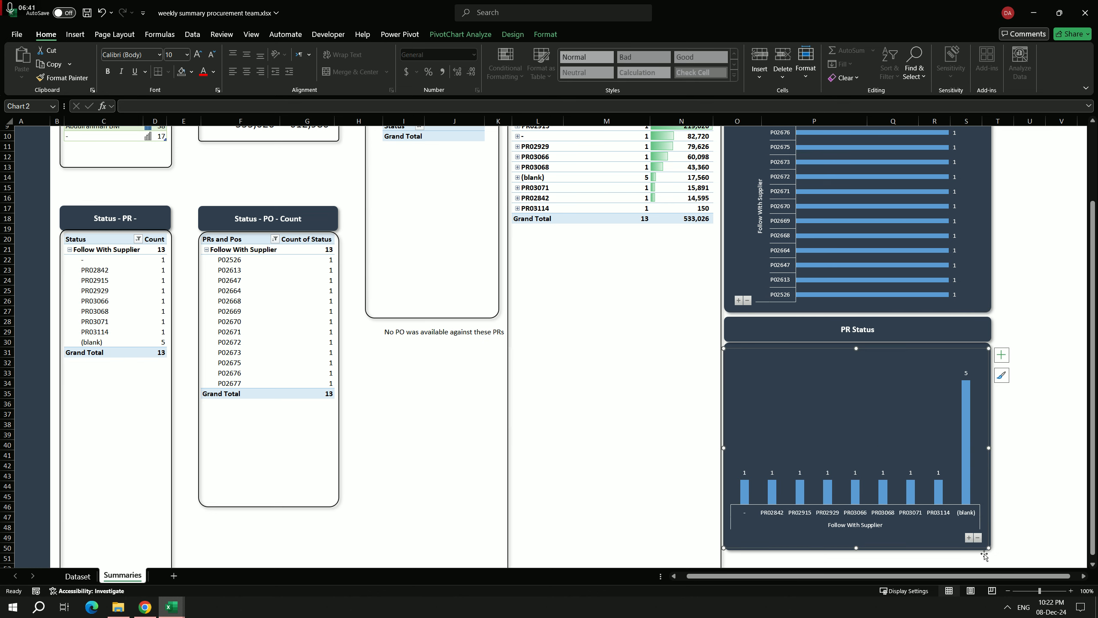
left_click(978, 538)
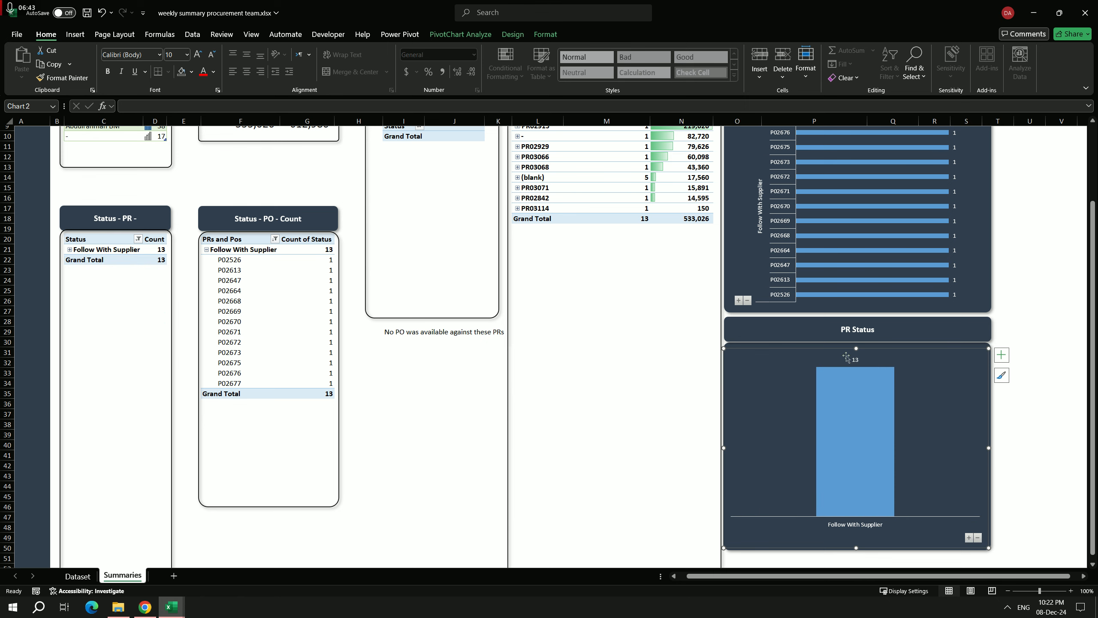
scroll(761, 382, "up", 3)
left_click(748, 393)
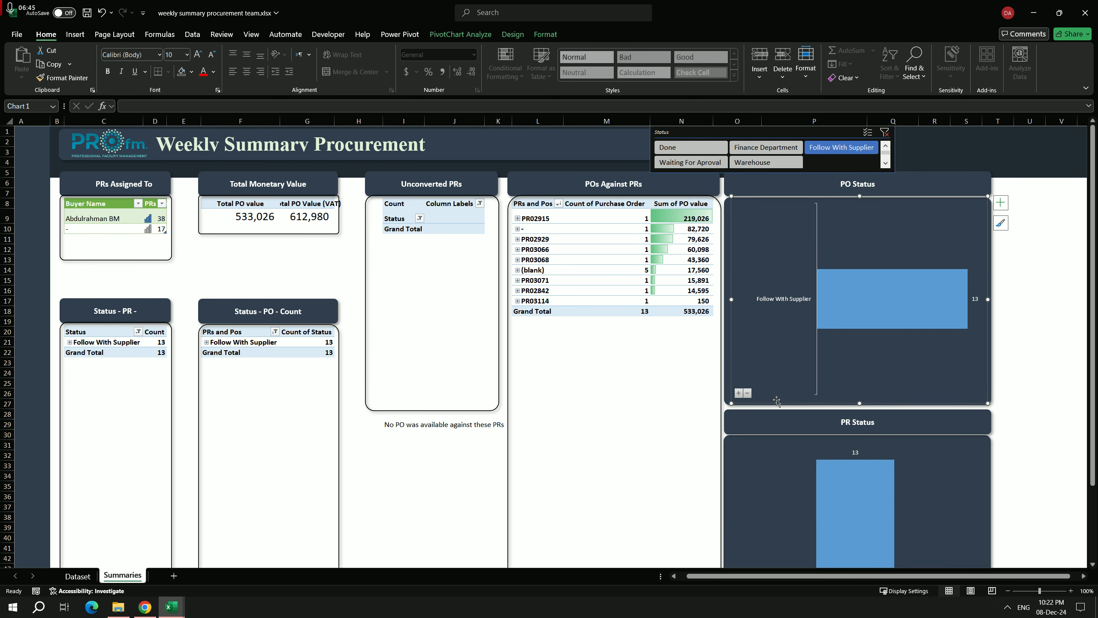
Step: Clear the Status slicer filter and review the PO Status and PR Status charts for all statuses
left_click(884, 132)
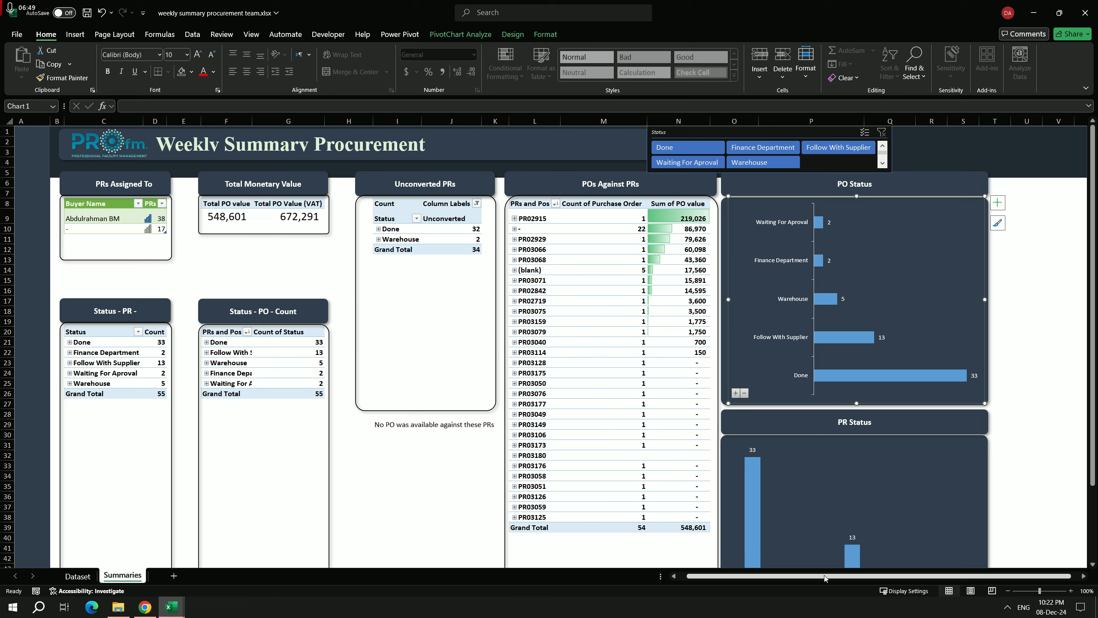
left_click_drag(825, 578, 816, 578)
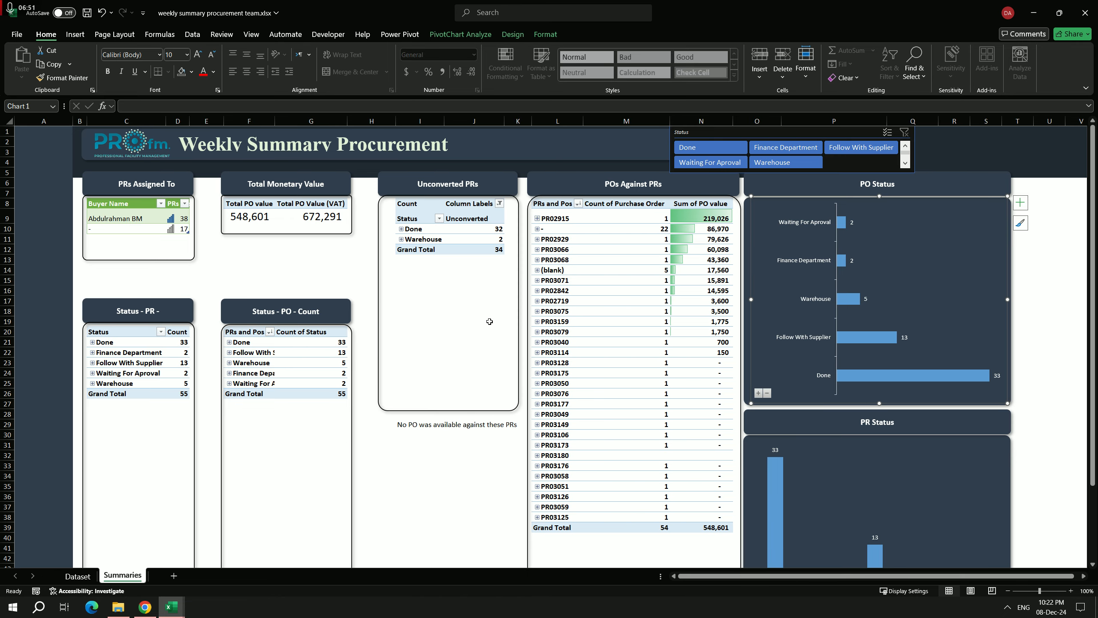
scroll(770, 377, "down", 3)
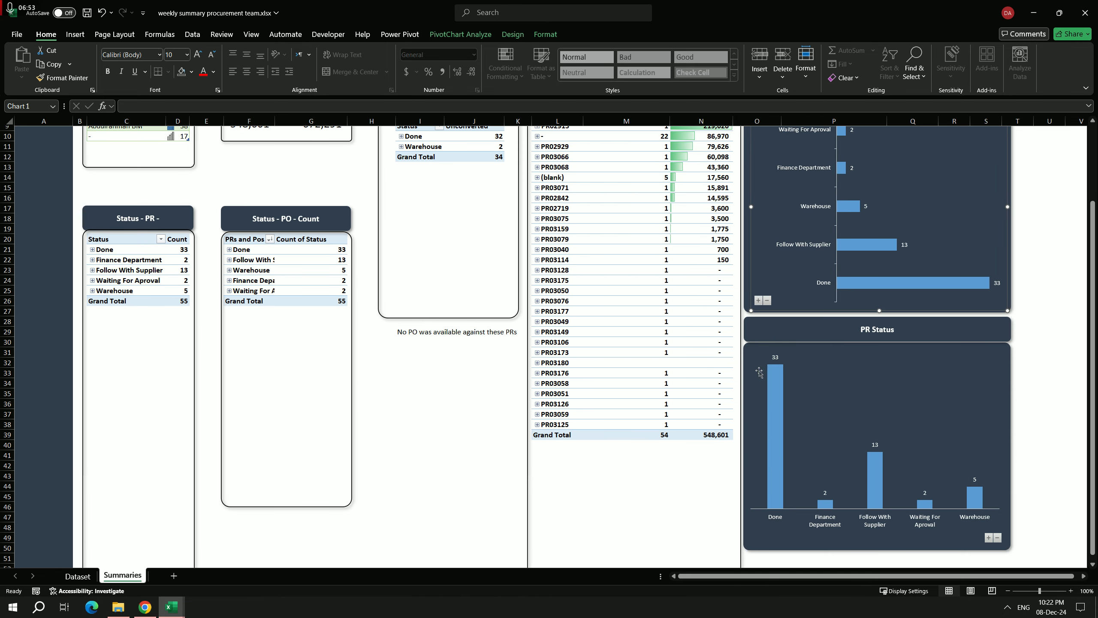
scroll(770, 377, "up", 3)
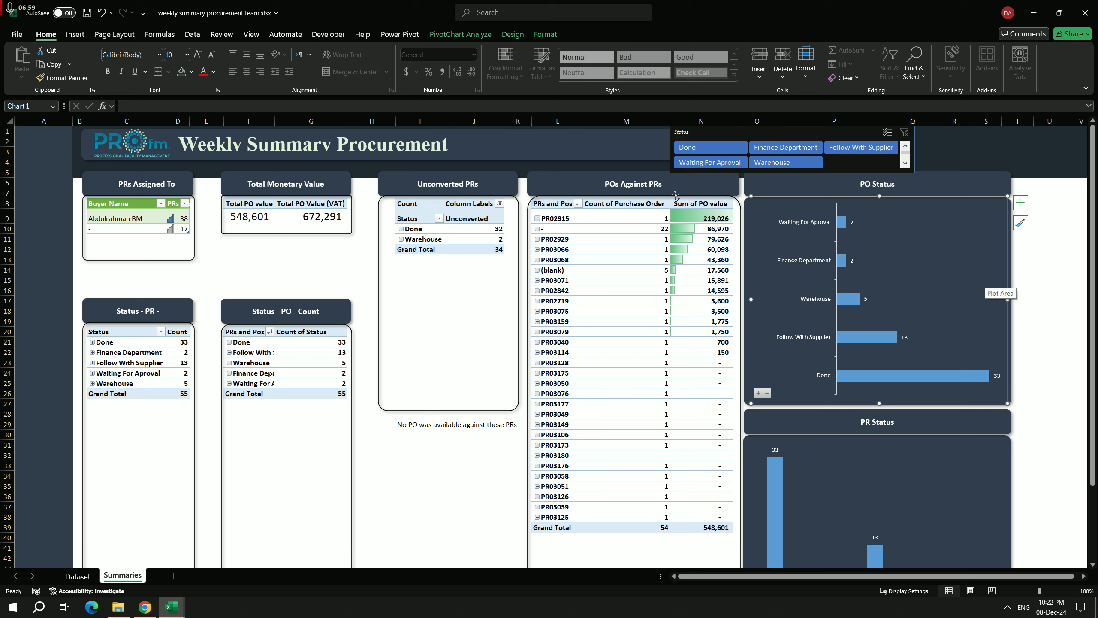
Step: Autofit the width of all columns on the Summaries sheet, and deselect the cells
left_click(1031, 183)
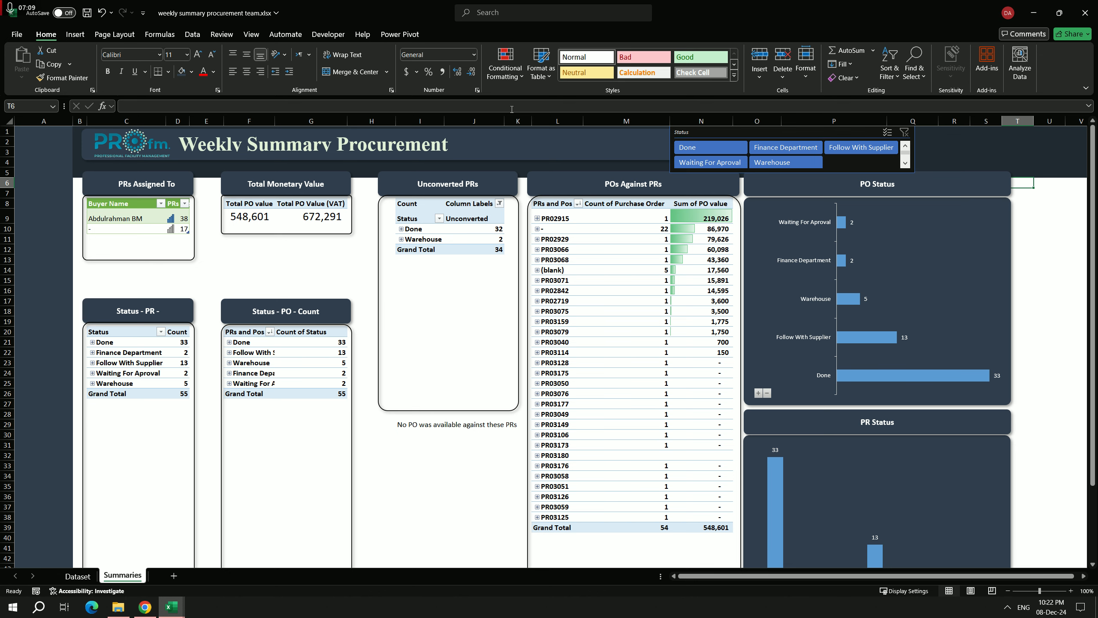
key("ctrl+a")
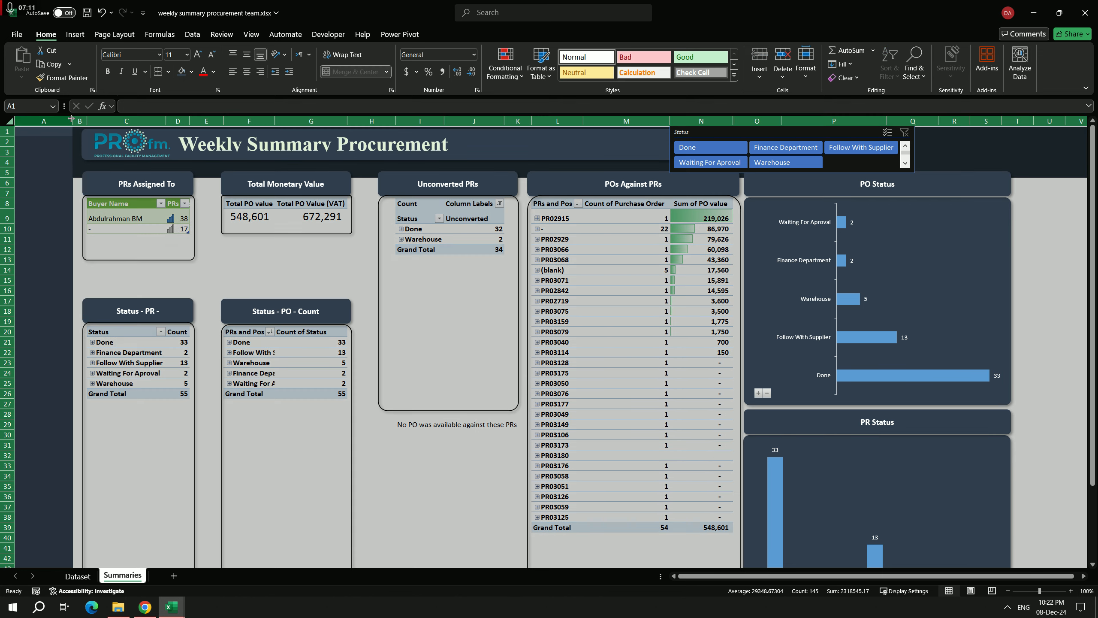
double_click(72, 121)
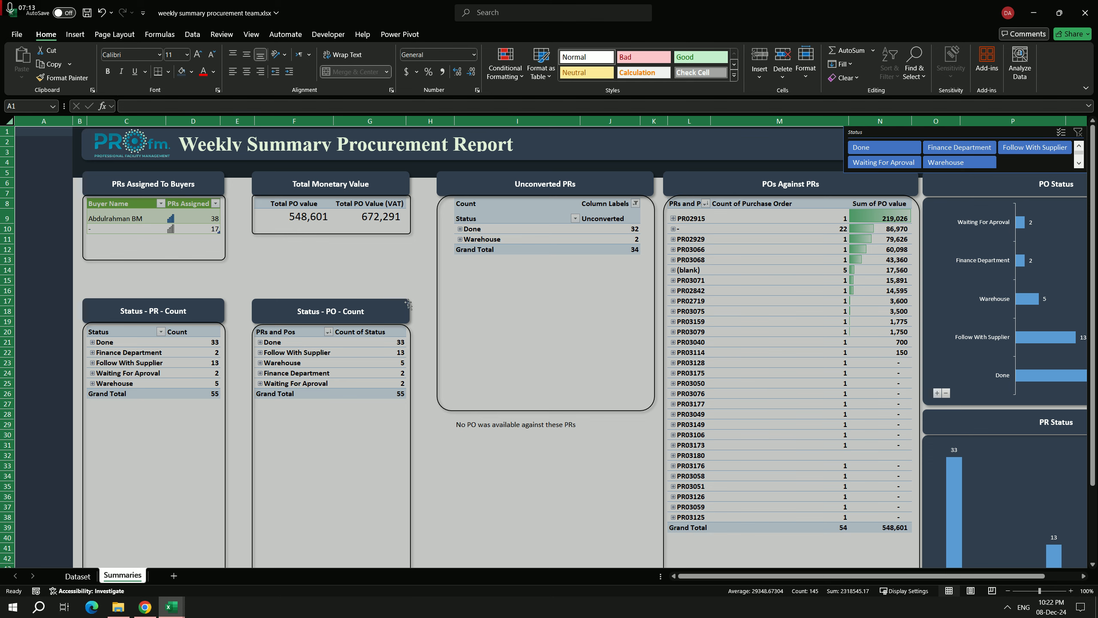
left_click(431, 259)
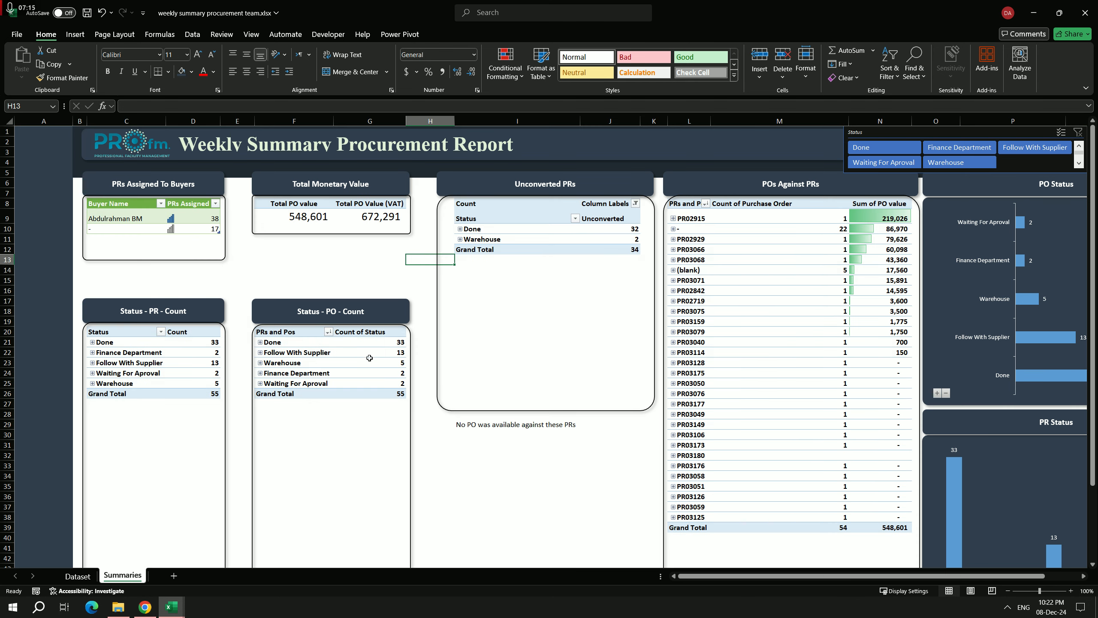
Step: Expand the entire Status field in the Status - PO - Count pivot table to list the purchase orders under each status
scroll(301, 335, "down", 2)
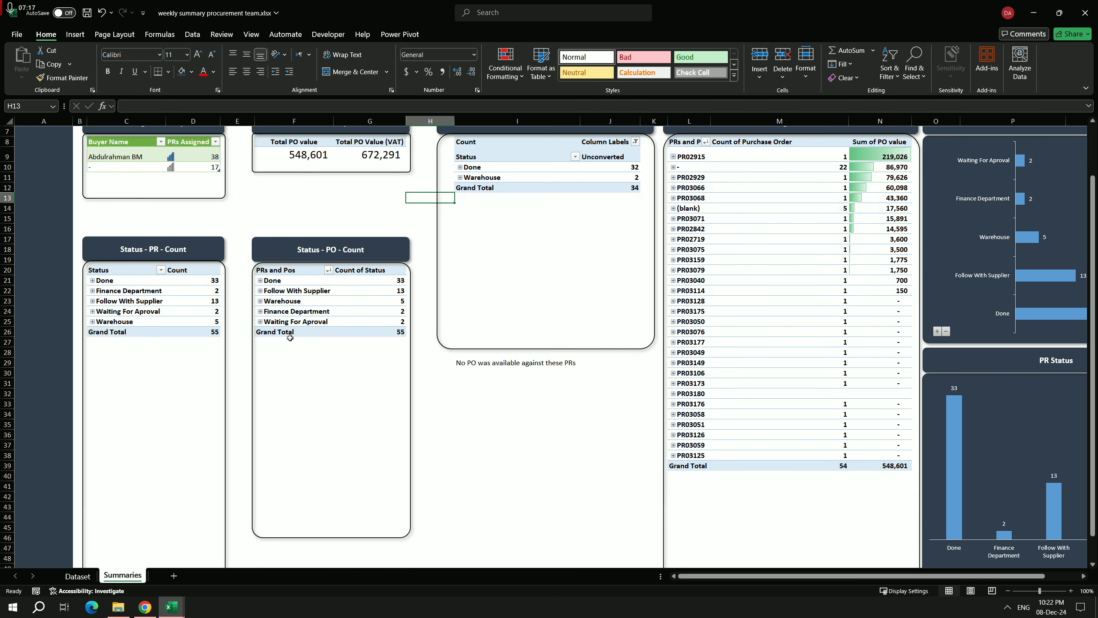
left_click(285, 294)
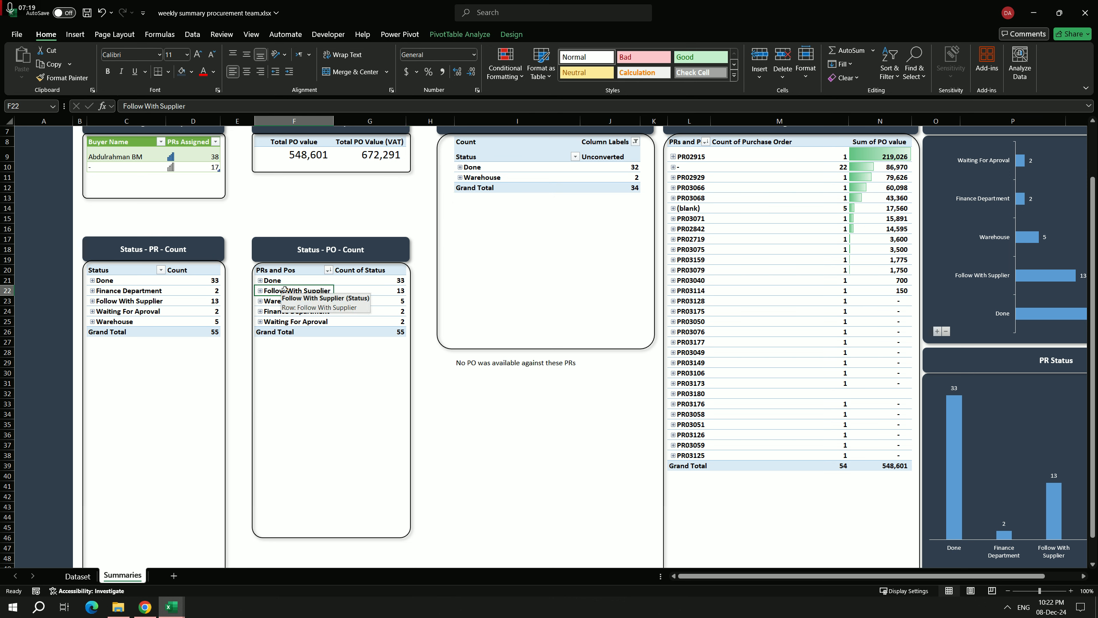
right_click(285, 292)
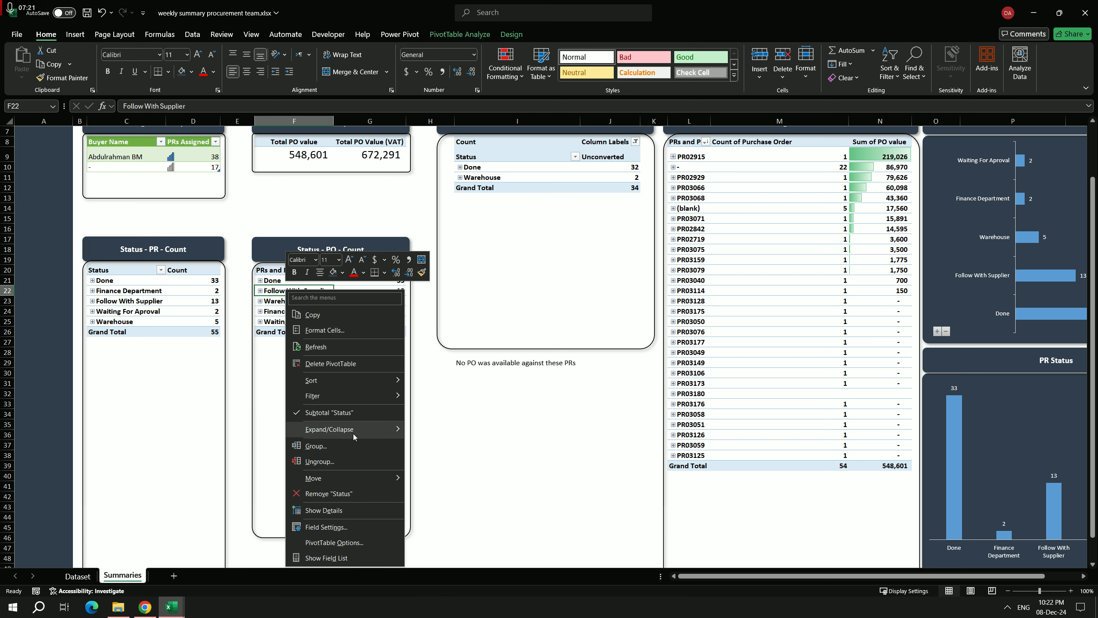
mouse_move(371, 435)
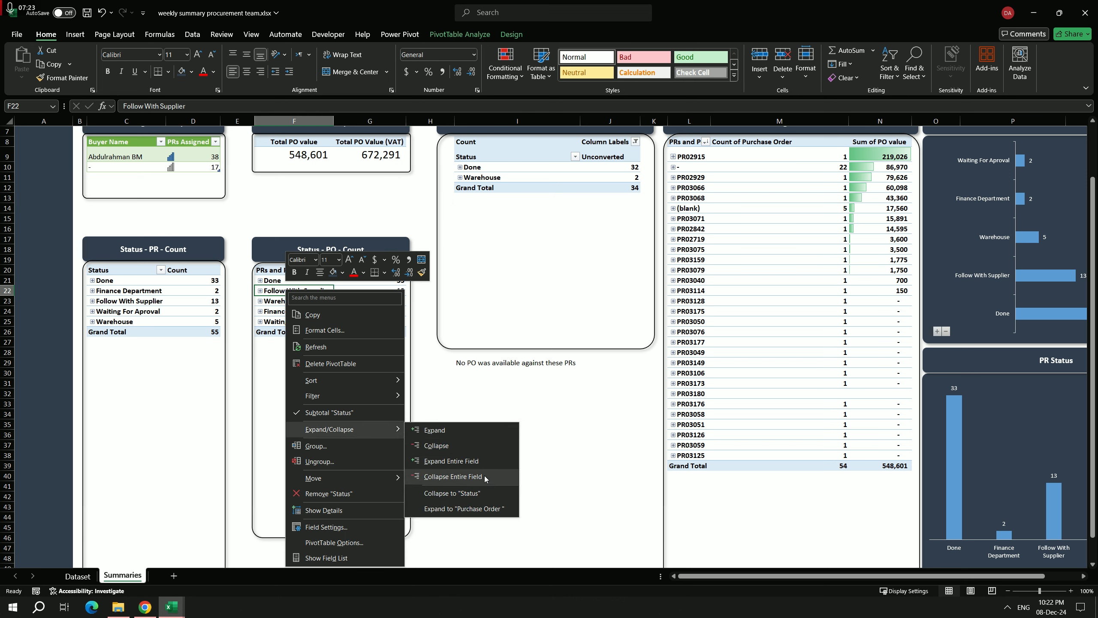
left_click(464, 462)
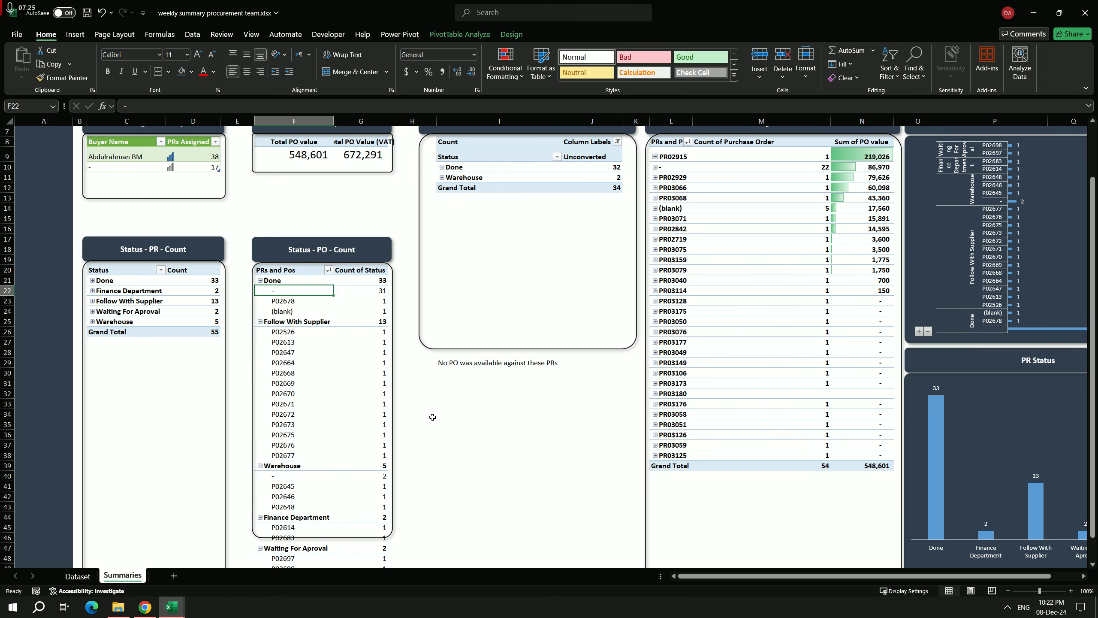
Step: Extend the border frame of the Status - PO - Count pivot table down to enclose its Grand Total row
scroll(346, 368, "down", 3)
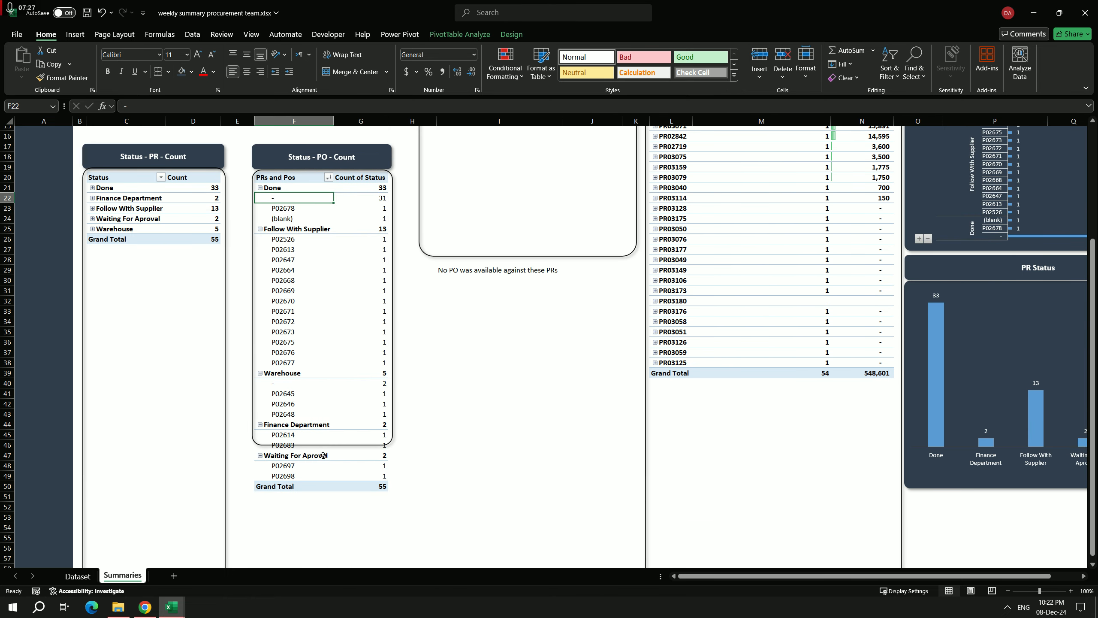
left_click(360, 446)
left_click_drag(323, 446, 322, 493)
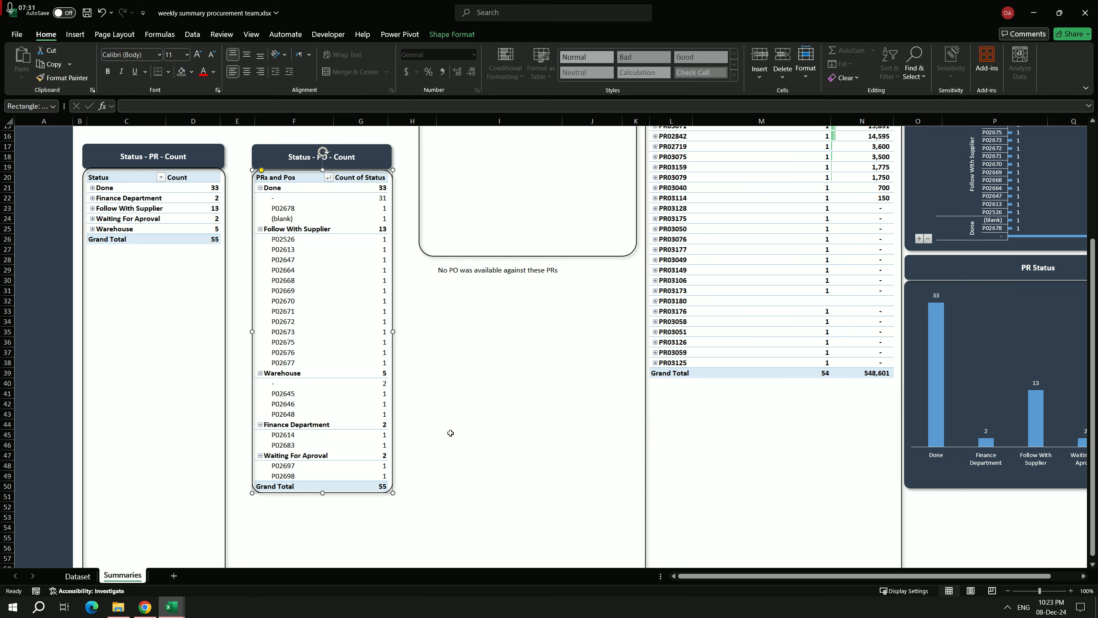
scroll(389, 381, "up", 2)
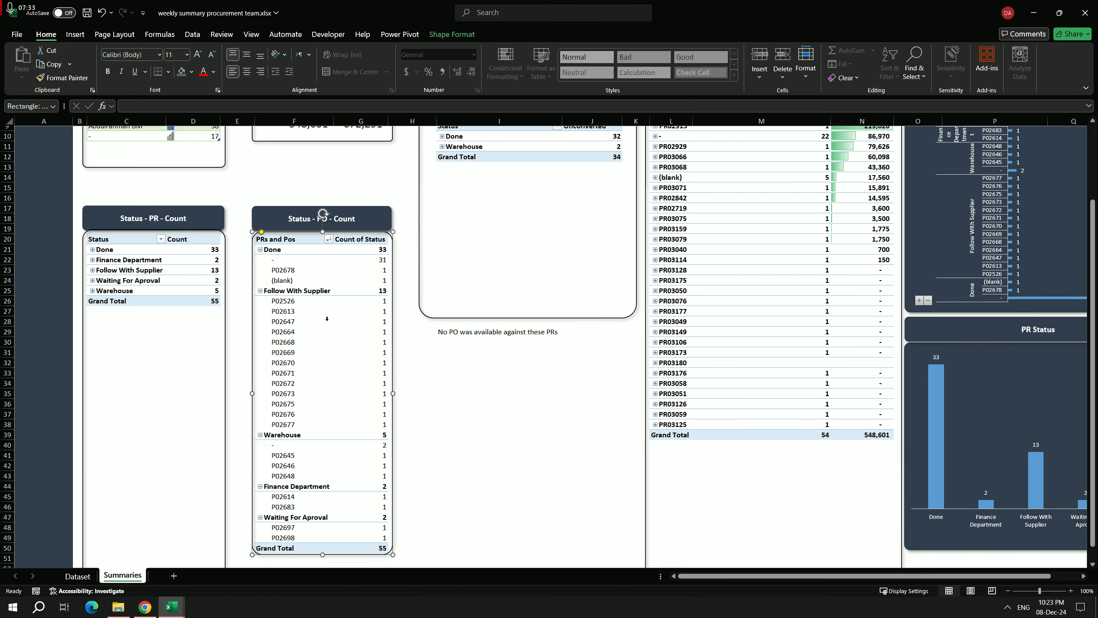
scroll(327, 318, "up", 3)
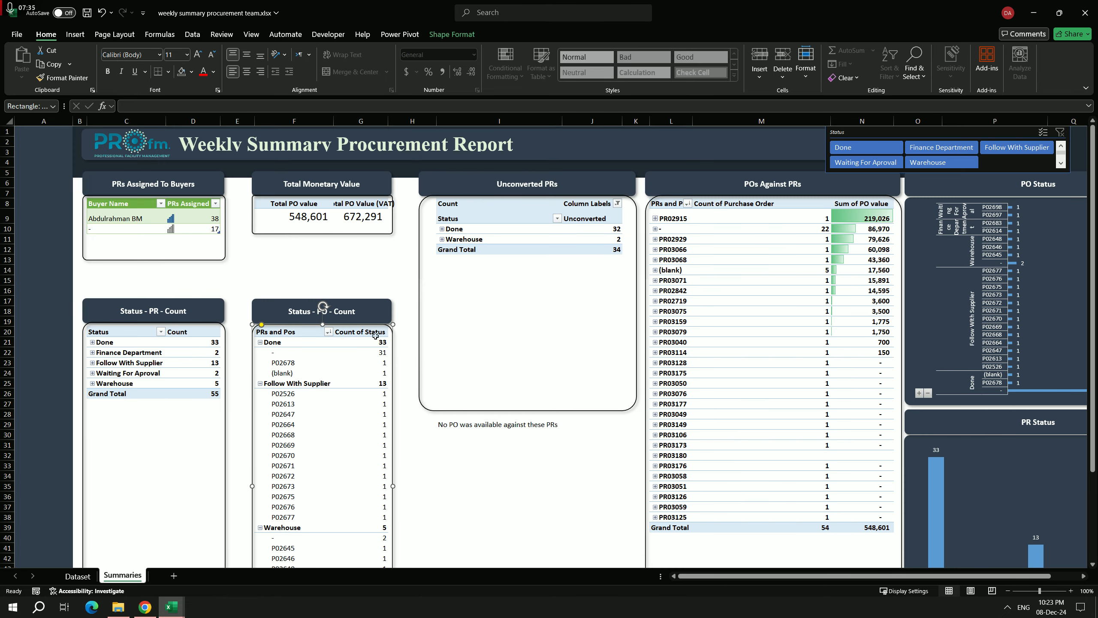
Step: Collapse the entire field in the Status - PO - Count pivot table to status level, and deselect the table
left_click(287, 395)
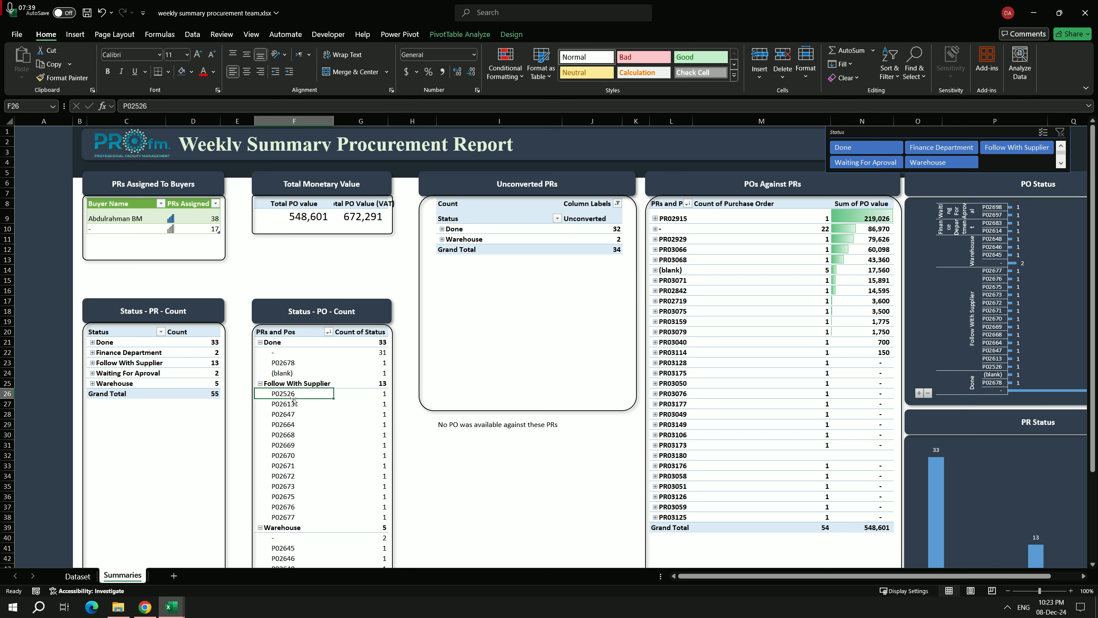
right_click(292, 406)
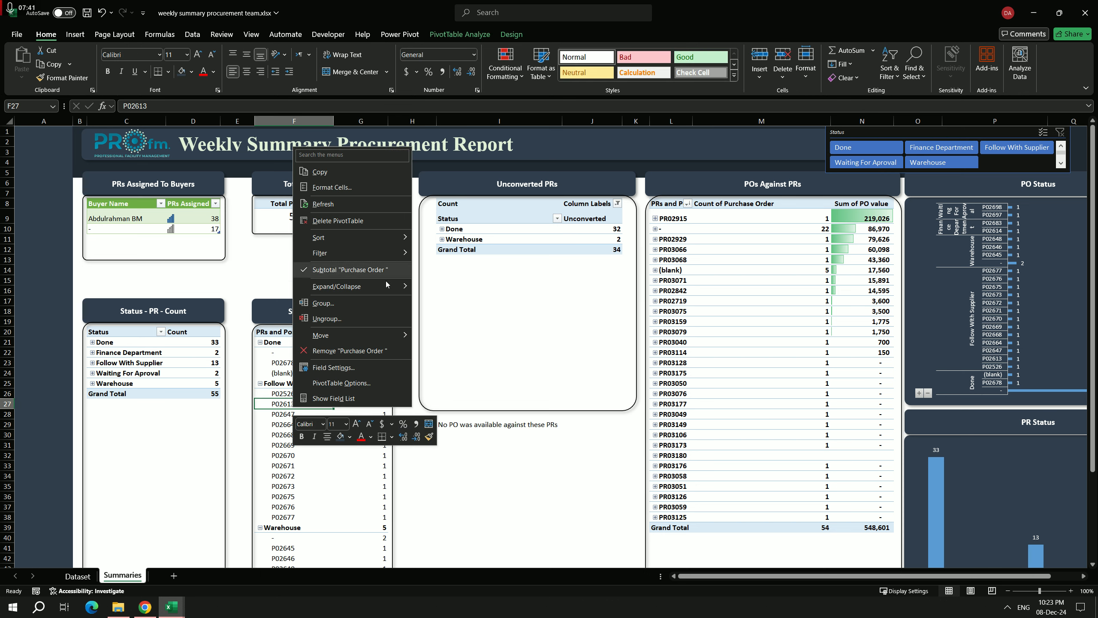
mouse_move(338, 286)
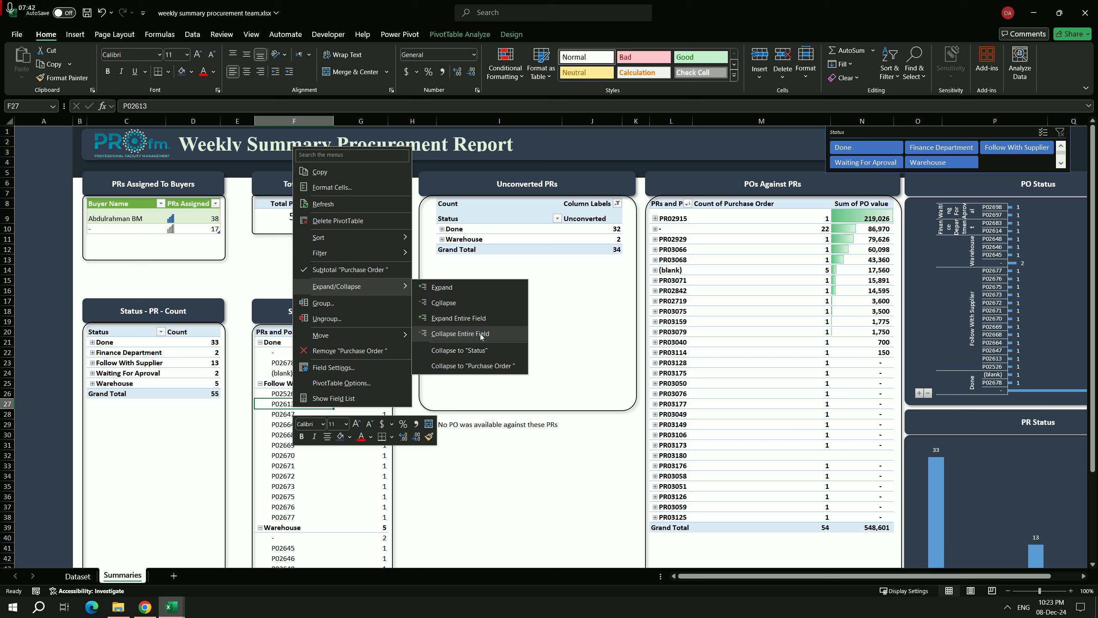
left_click(481, 336)
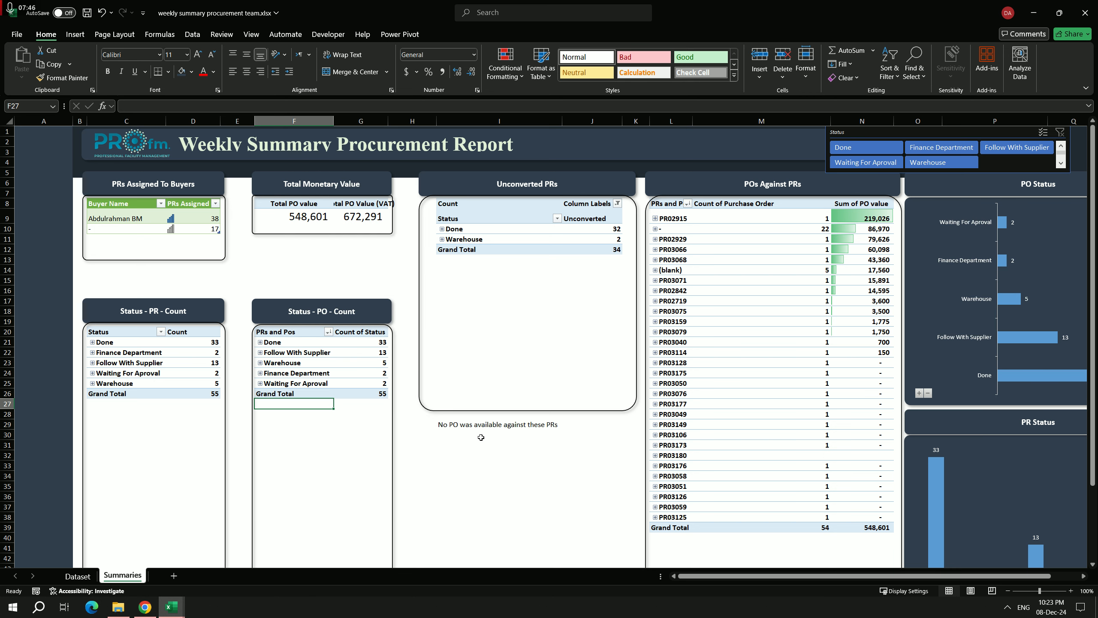
left_click(465, 467)
Step: Check the Dataset sheet, and insert an Unconverted PRs slicer for the Unconverted PRs pivot table on the Summaries sheet
left_click(82, 576)
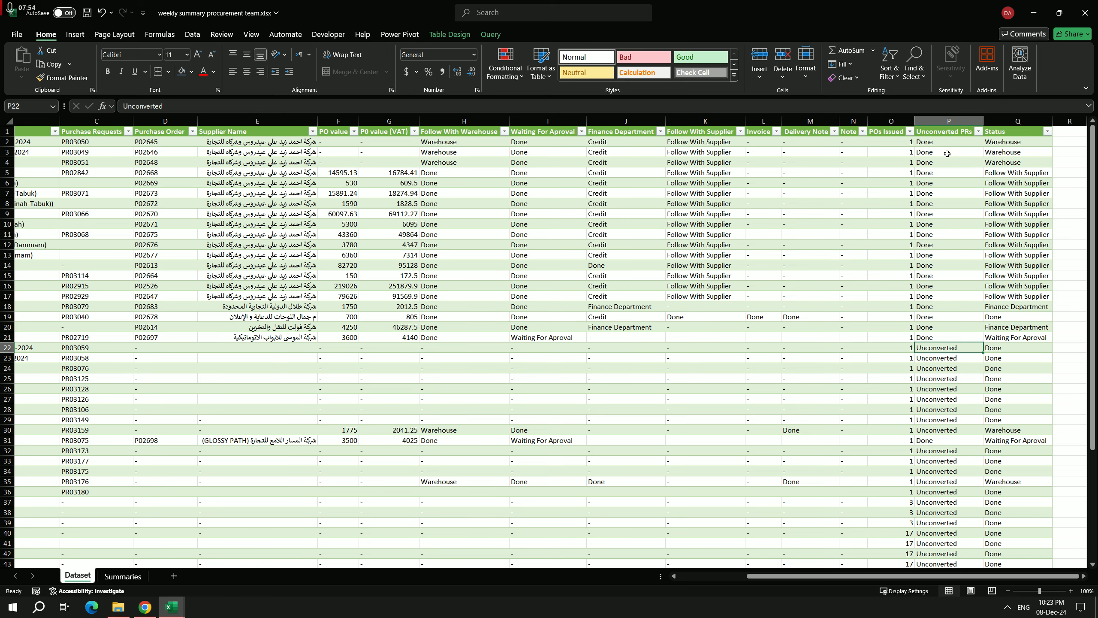
left_click(140, 576)
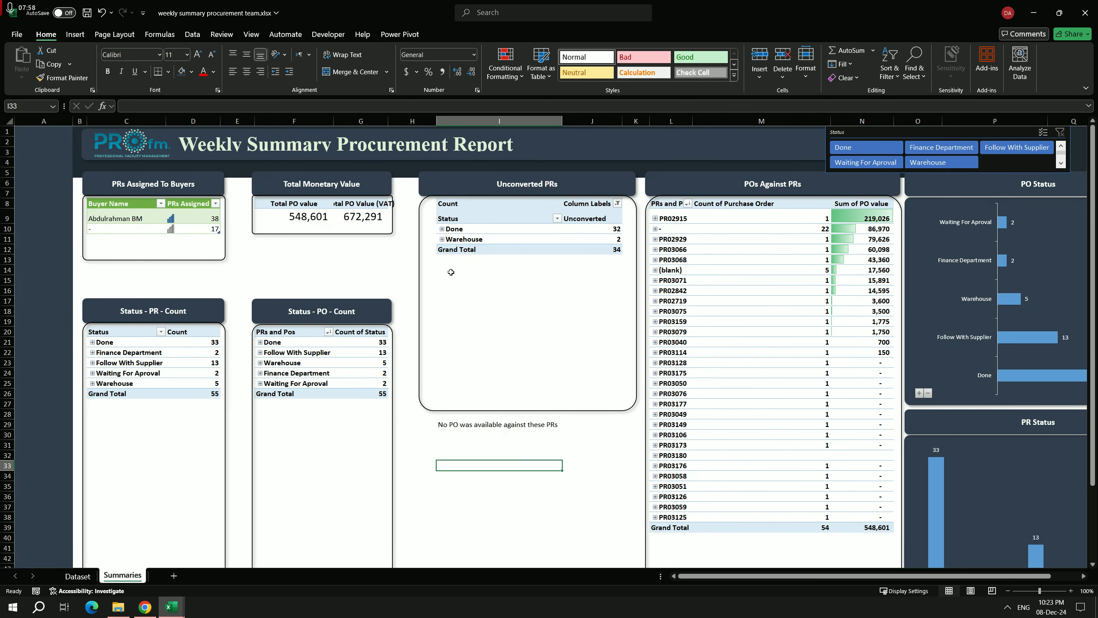
left_click(472, 238)
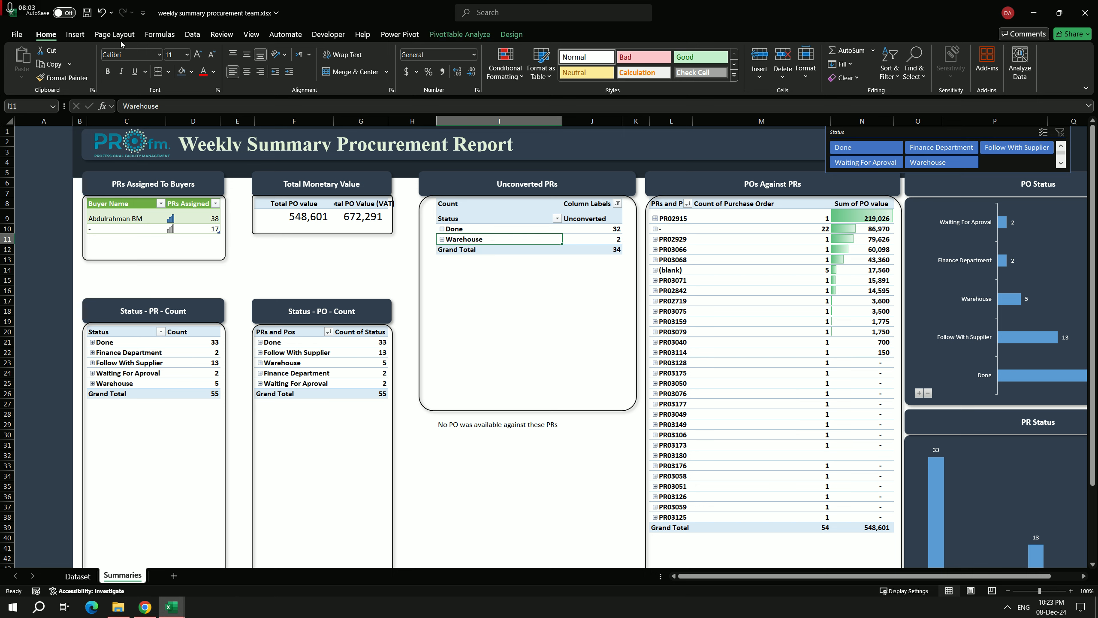
left_click(74, 34)
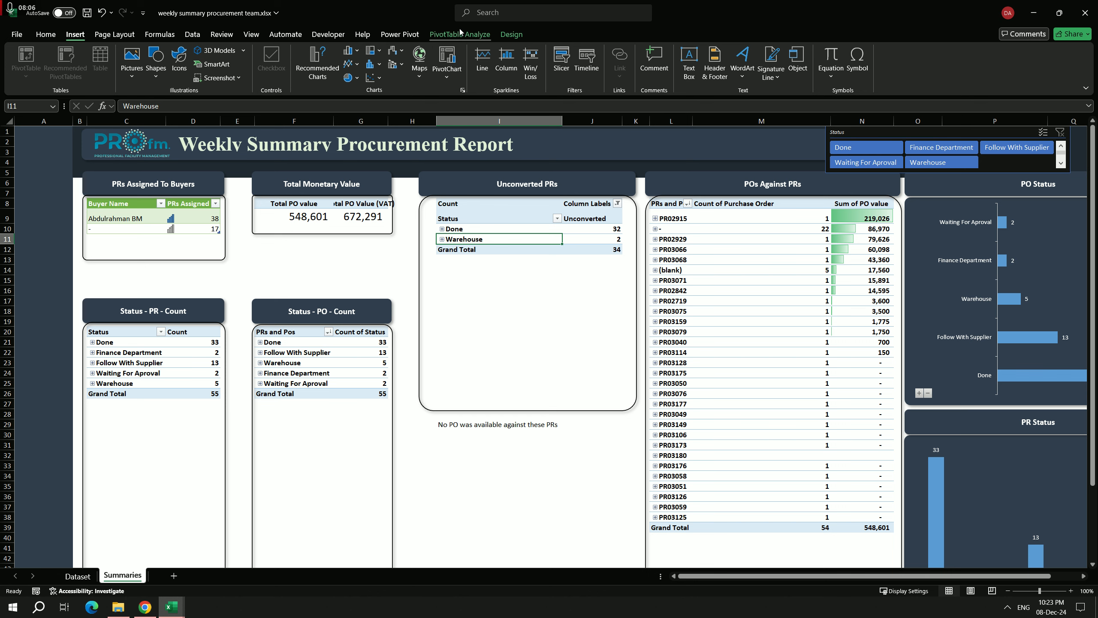
left_click(561, 60)
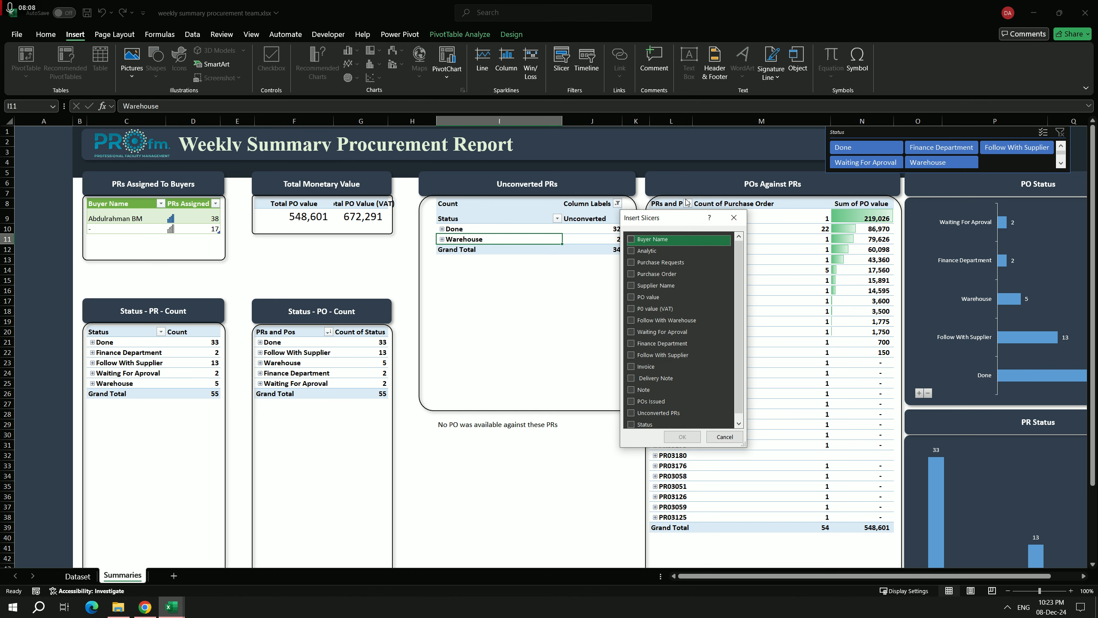
scroll(657, 364, "down", 1)
left_click(641, 409)
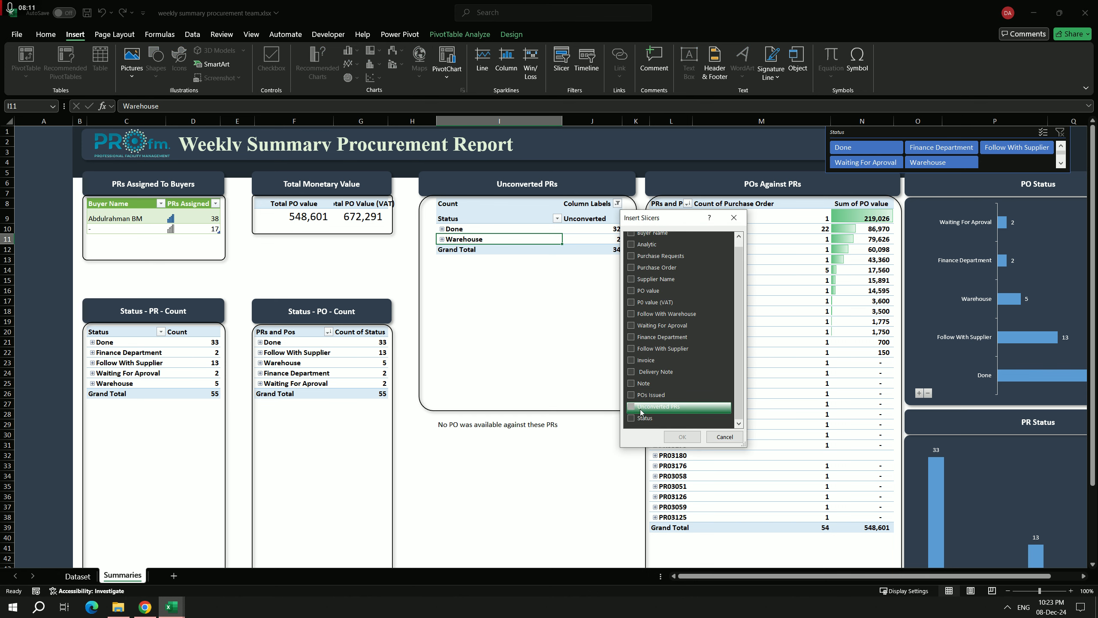
left_click(682, 436)
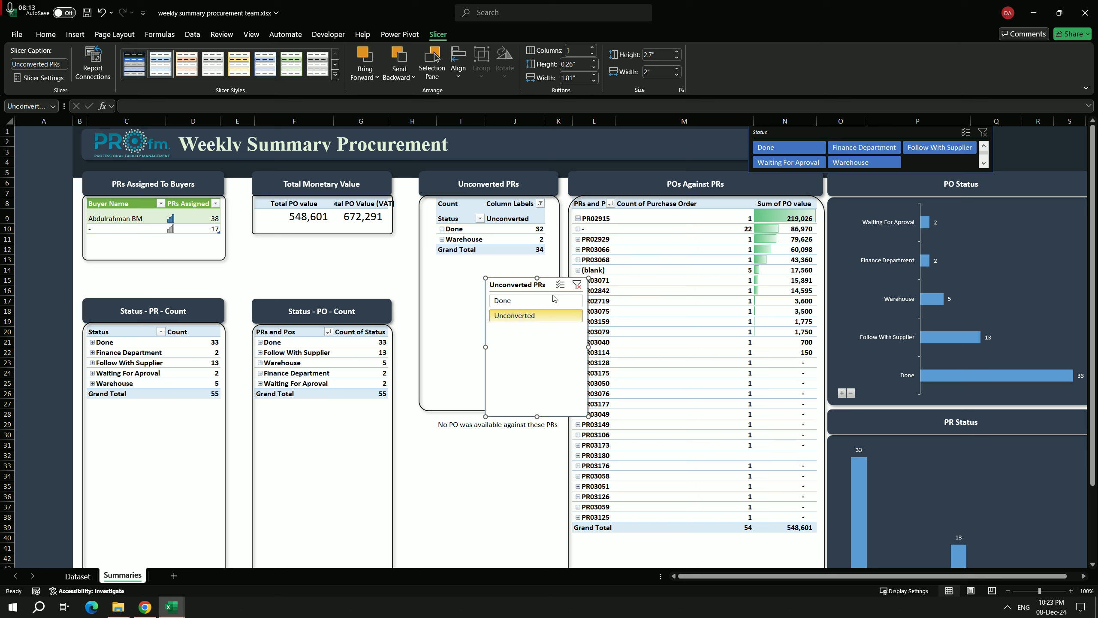
Step: Connect the Unconverted PRs slicer to the other pivot tables on the Summaries sheet
right_click(524, 287)
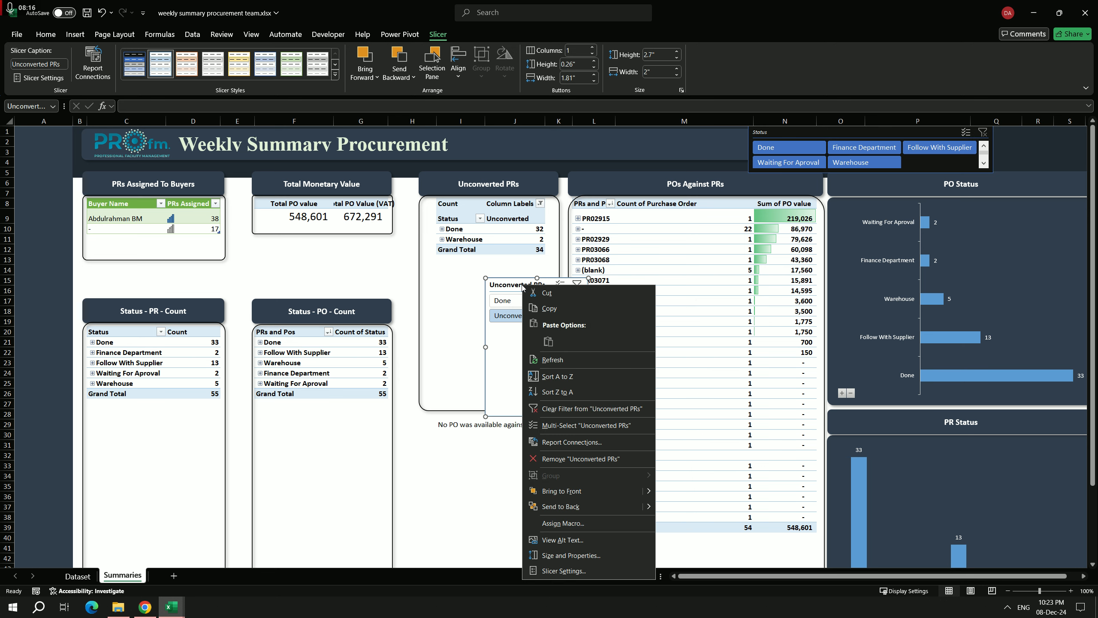
left_click(562, 442)
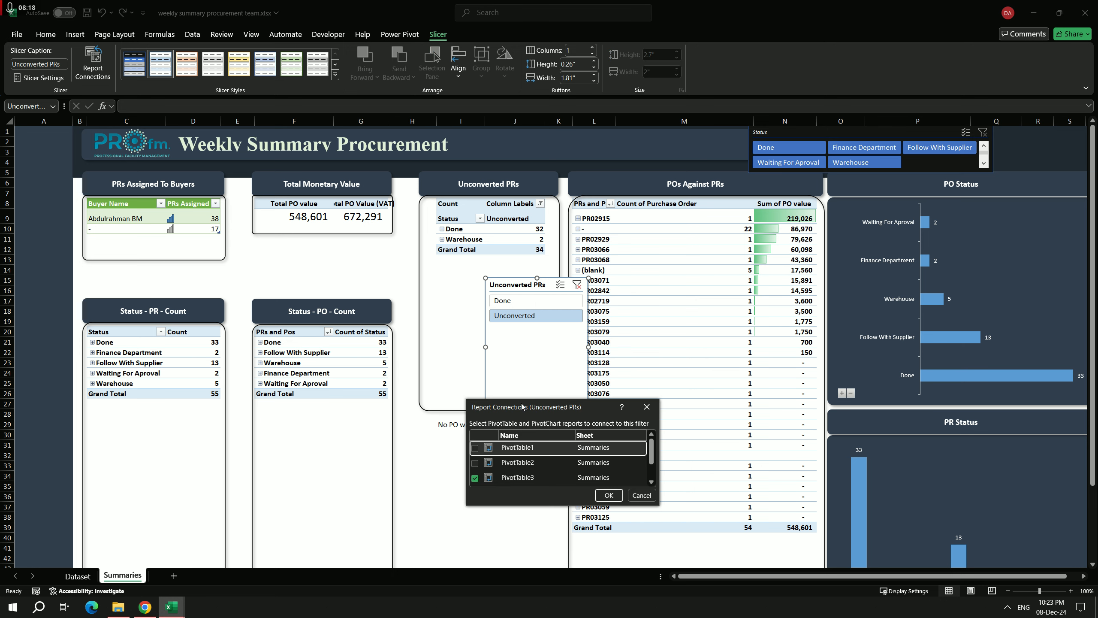
scroll(478, 464, "down", 2)
left_click(475, 468)
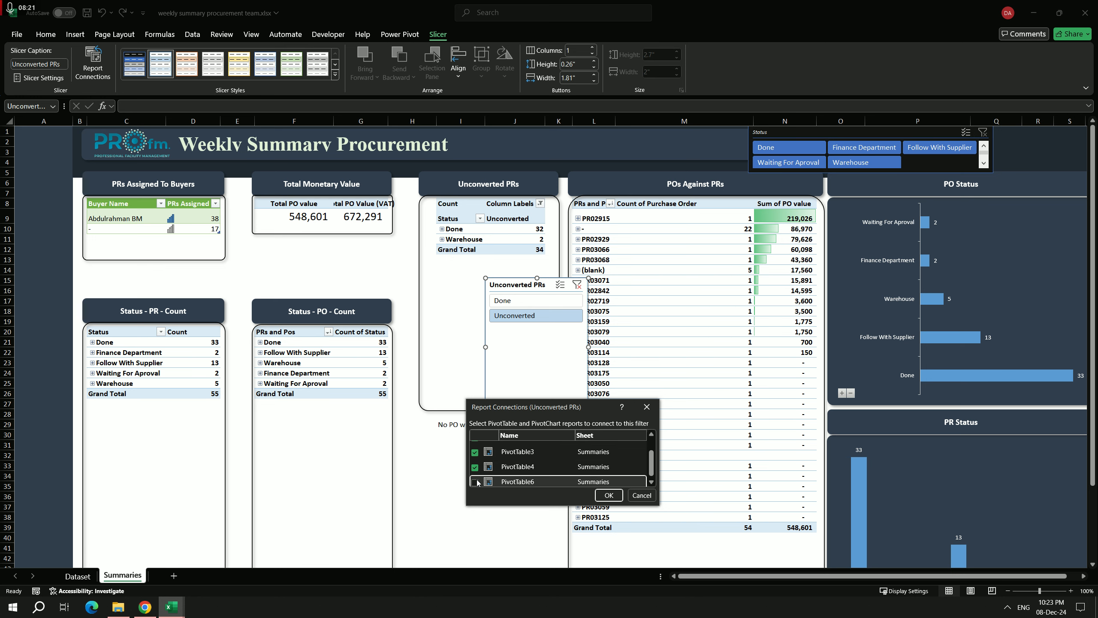
left_click(476, 479)
left_click(607, 497)
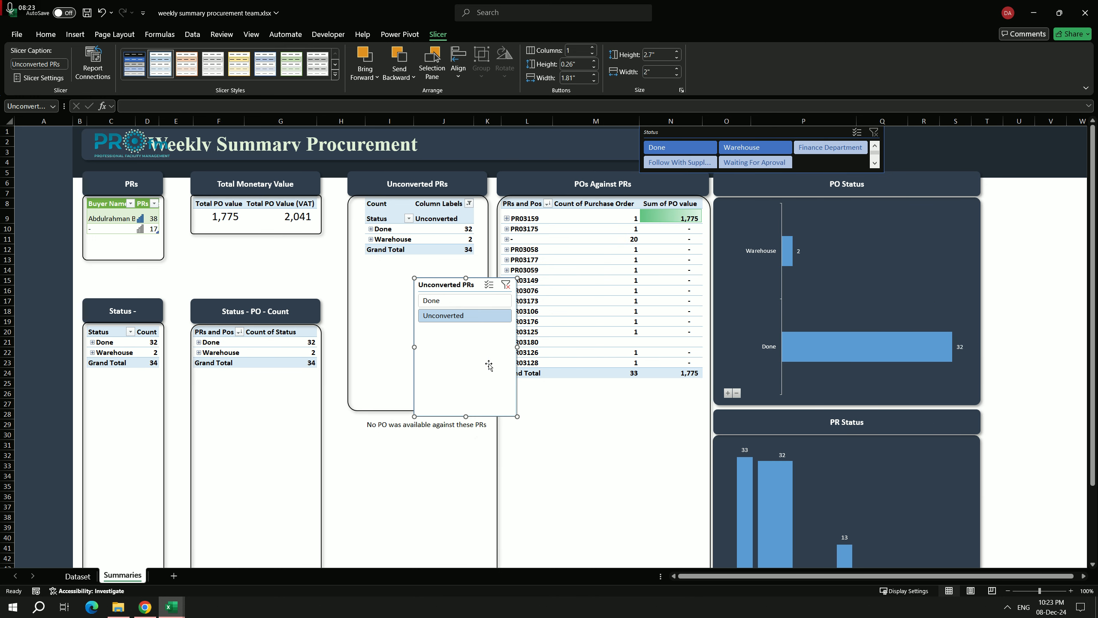
Step: Test the Unconverted PRs slicer by switching between all values and Unconverted only, ending with its filter cleared
left_click(506, 285)
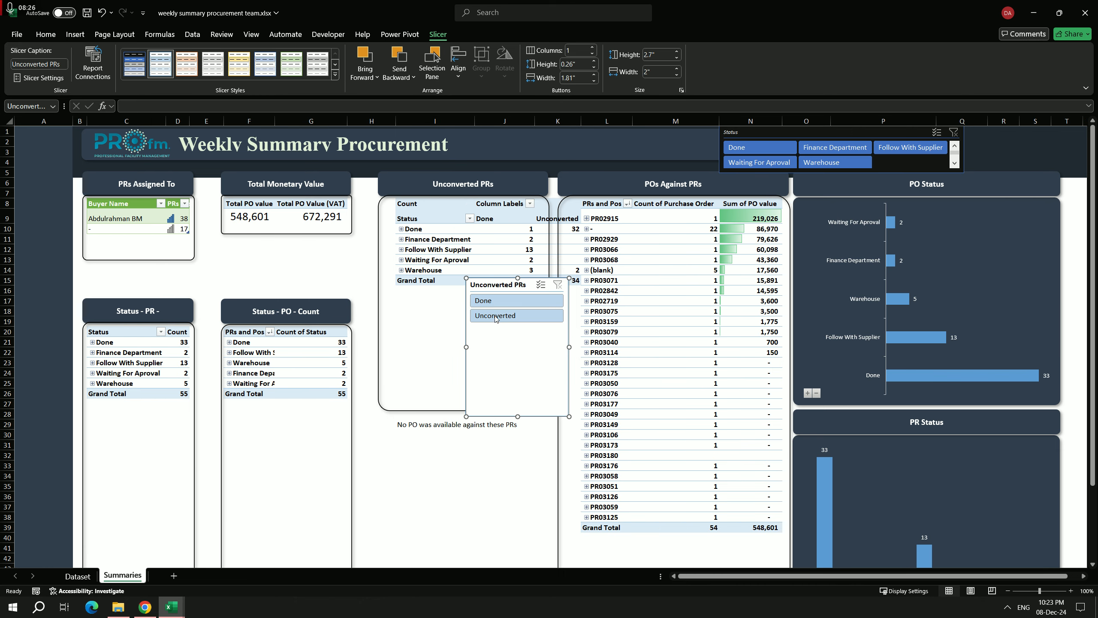
left_click(533, 317)
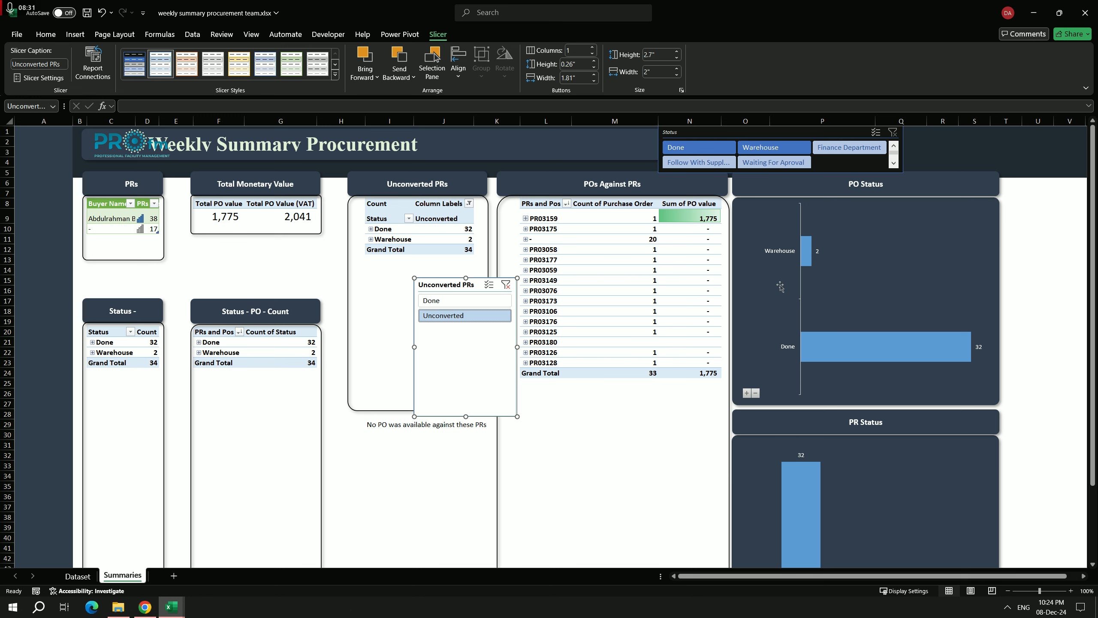
left_click_drag(1092, 368, 1061, 268)
left_click(505, 286)
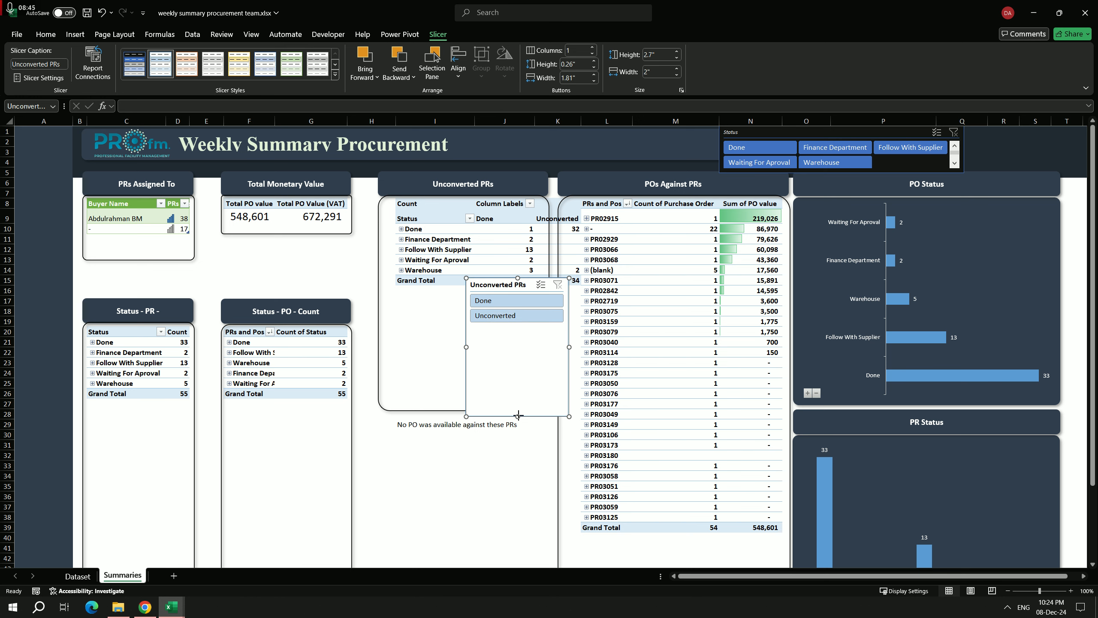
Step: Shrink the Unconverted PRs slicer to about 1.18" high and move it over the POs Against PRs table
left_click_drag(519, 416, 534, 339)
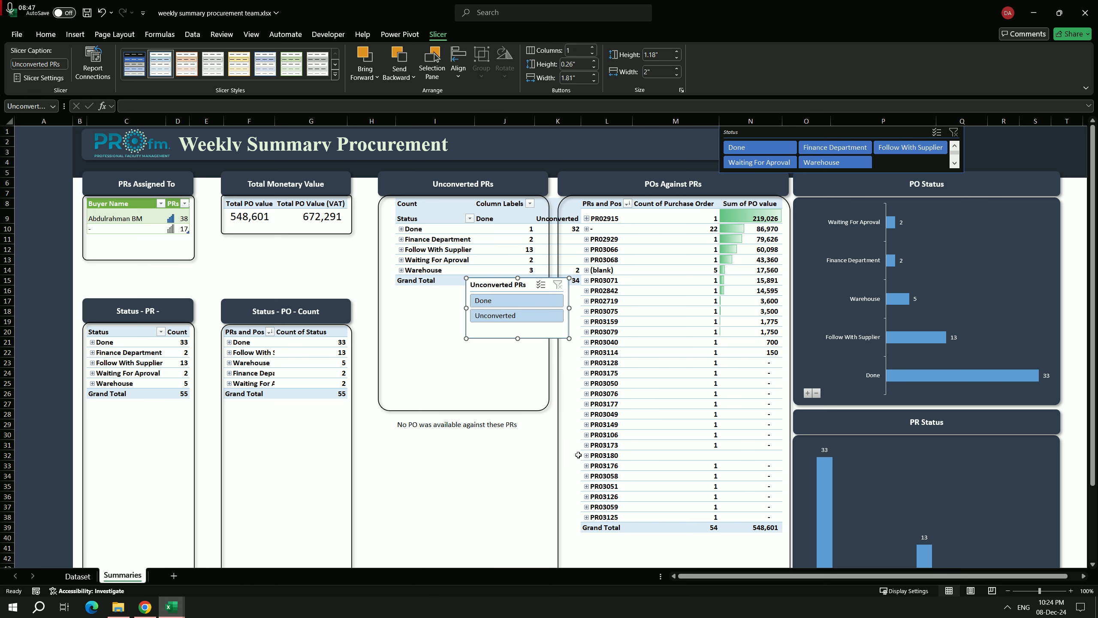
left_click(562, 456)
scroll(546, 441, "down", 7)
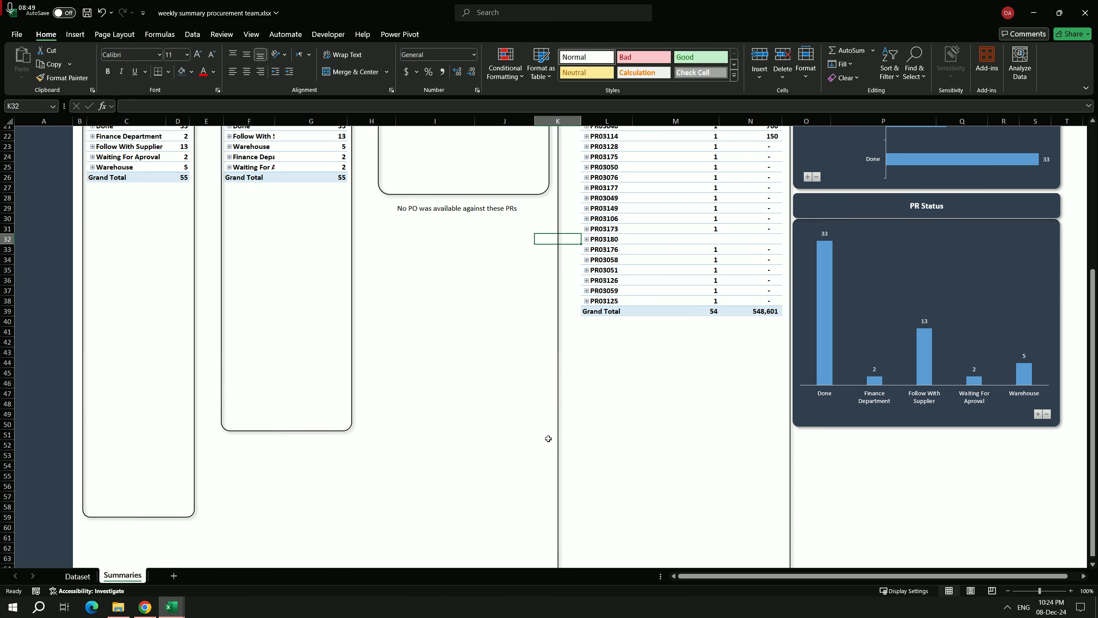
scroll(519, 402, "up", 7)
mouse_move(491, 272)
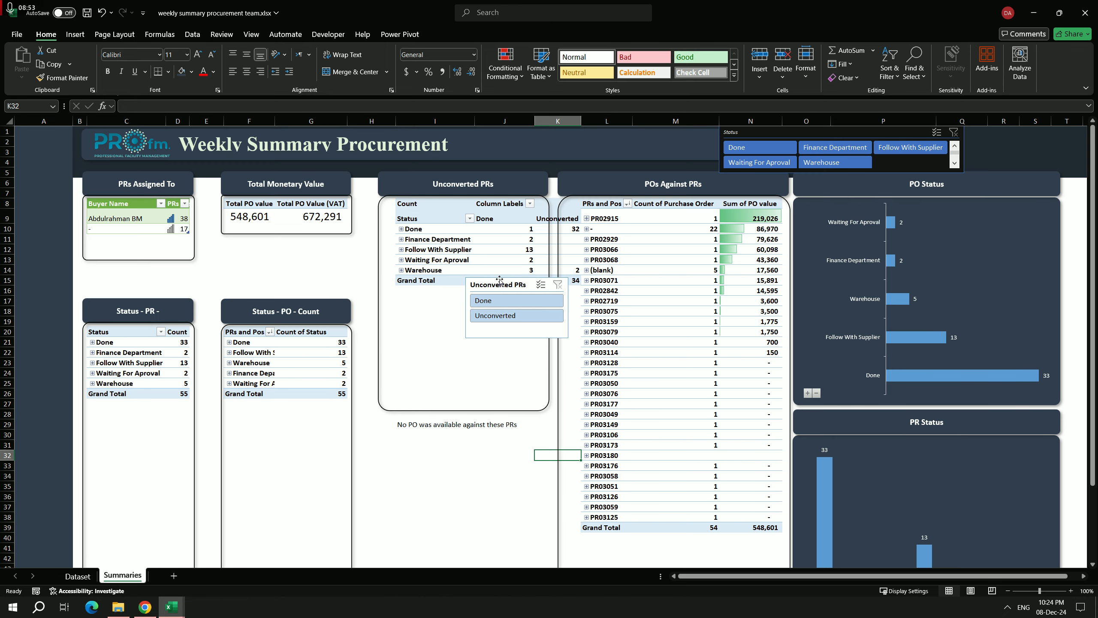
left_click_drag(497, 282, 649, 280)
left_click(550, 209)
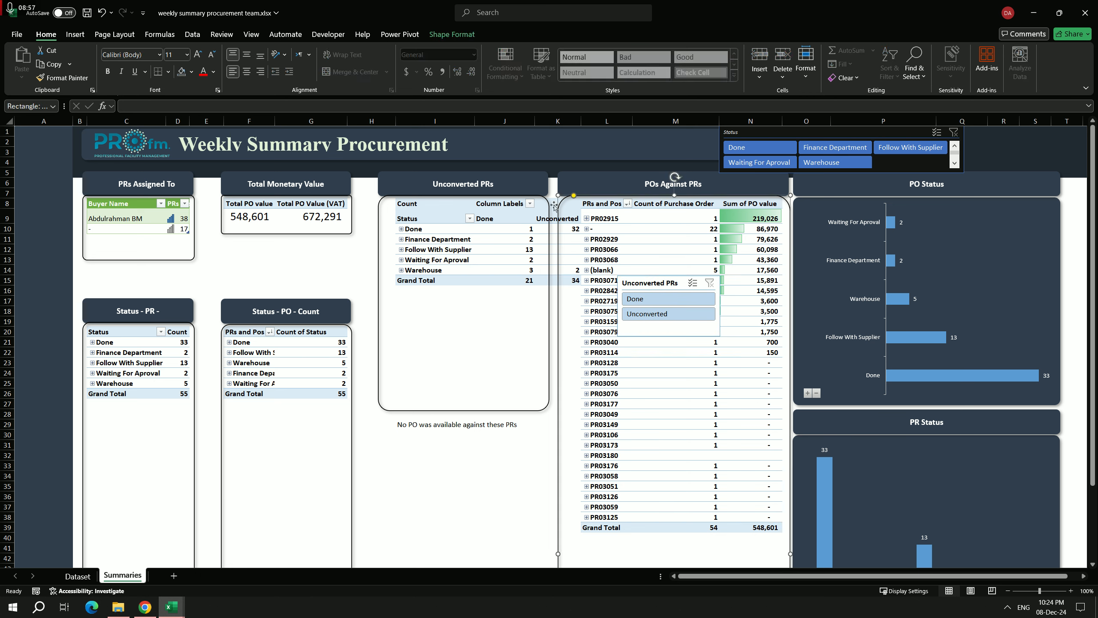
left_click(541, 216)
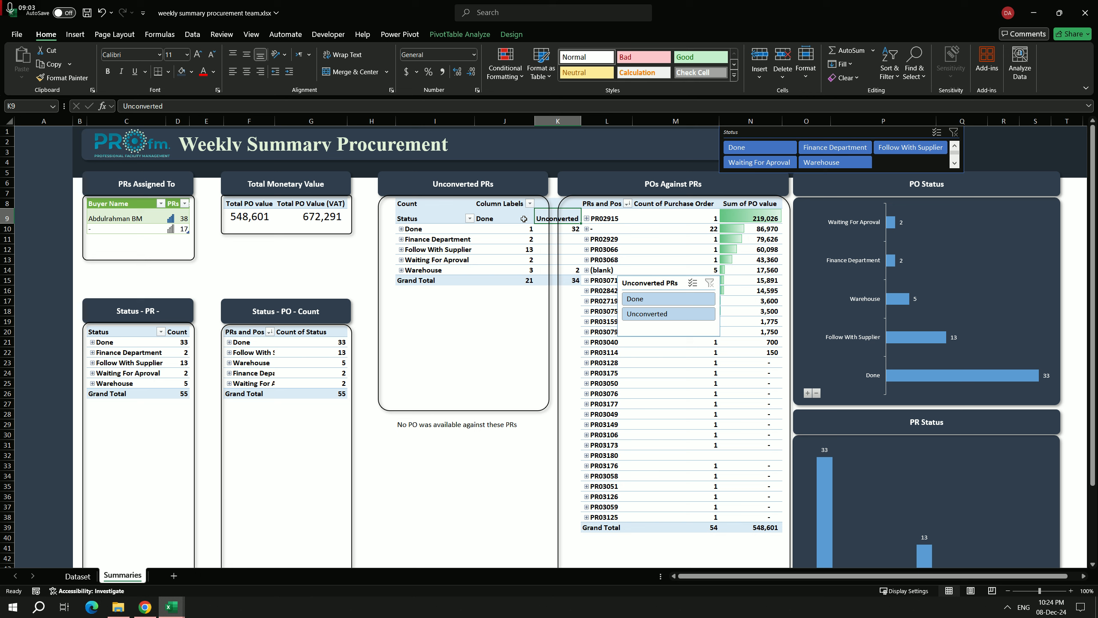
key("Up")
key("Right")
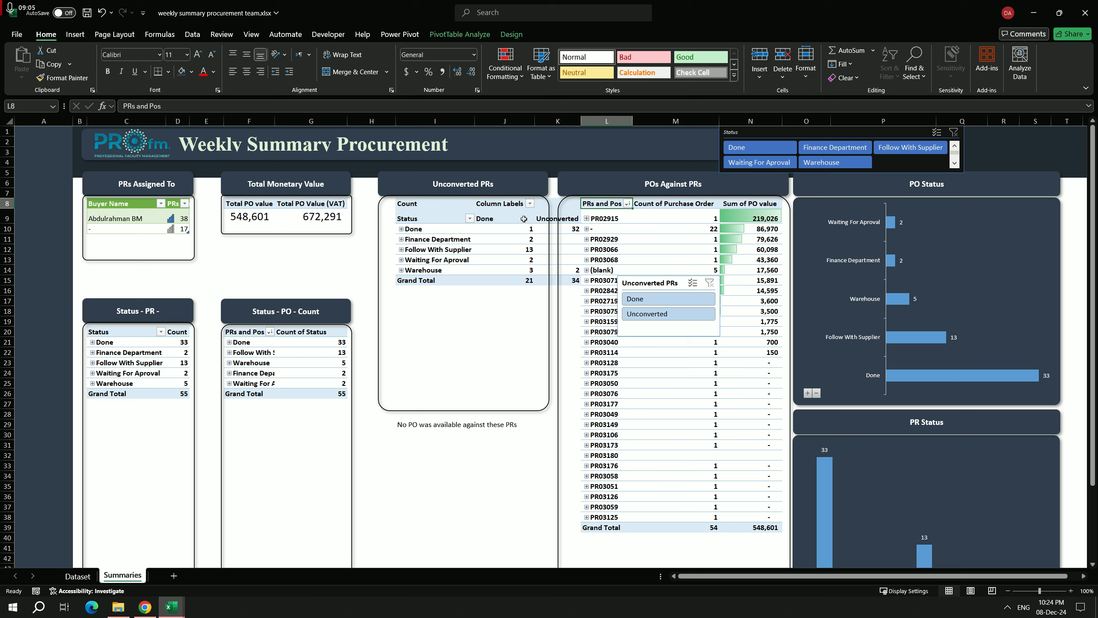
Step: Undo all the changes made with the Unconverted PRs slicer, including its move, resizing, filtering, report connections and insertion
key("ctrl+z")
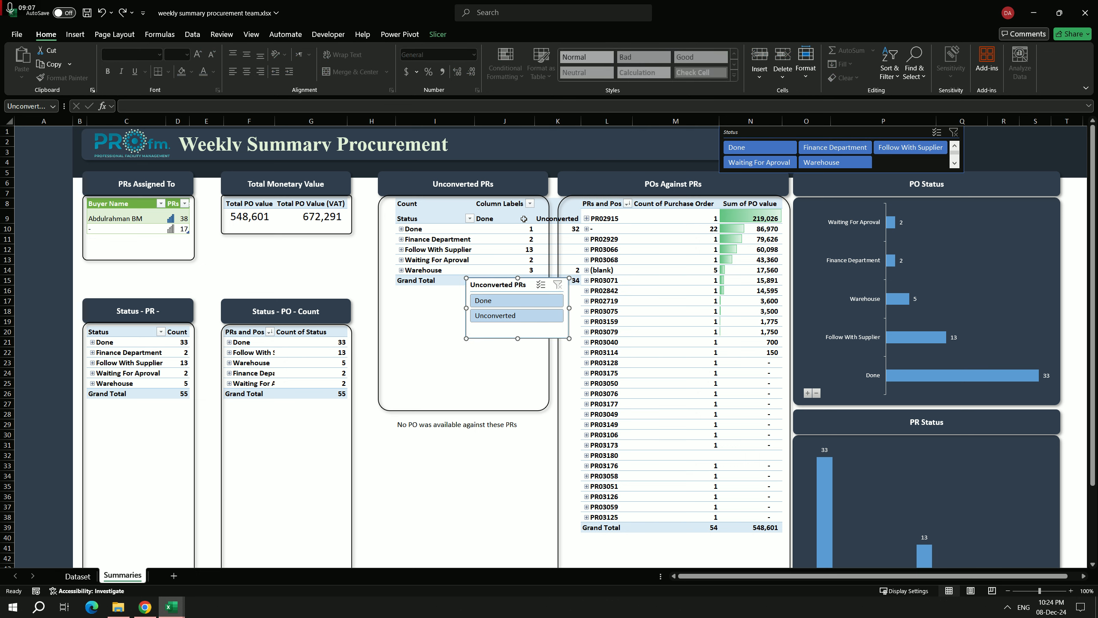
key("ctrl+z")
key("ctrl+z")
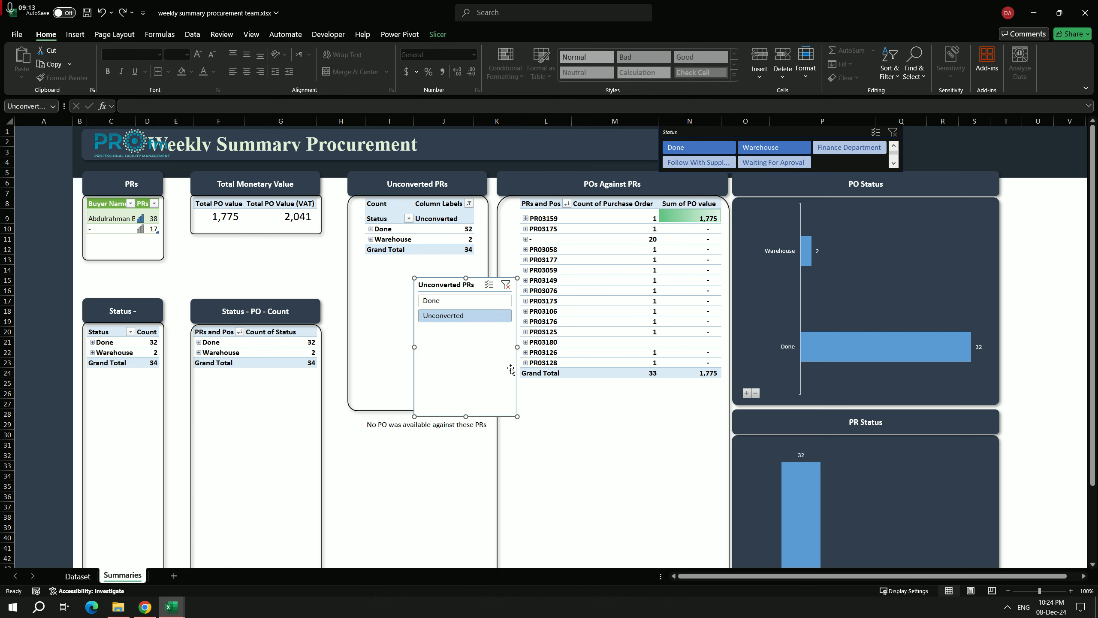
key("ctrl+z")
key("ctrl+z")
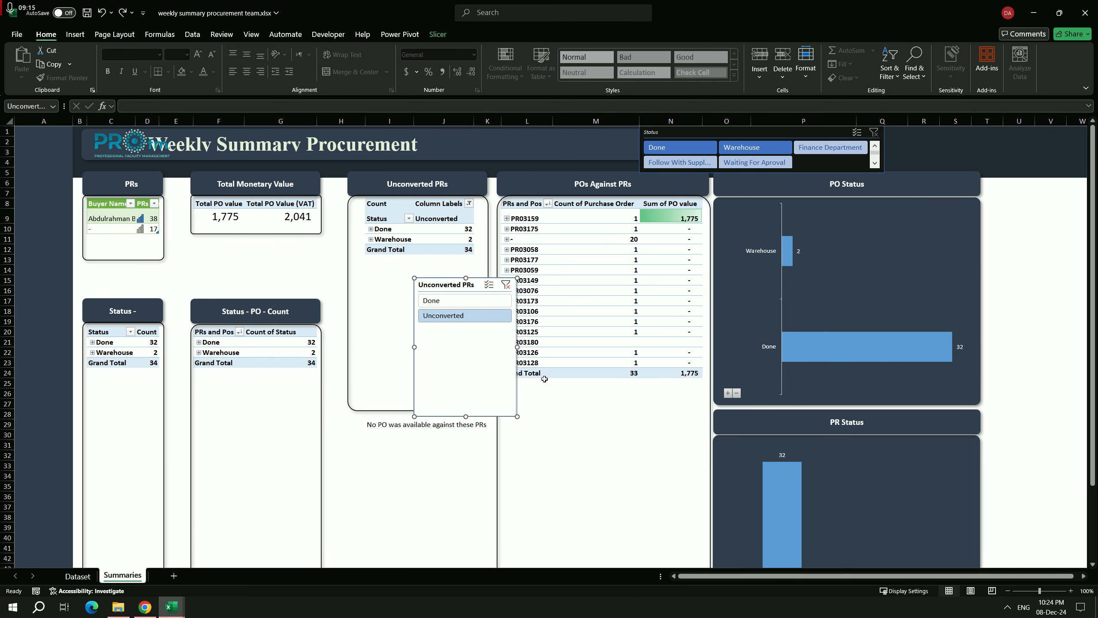
key("ctrl+z")
key("ctrl+z")
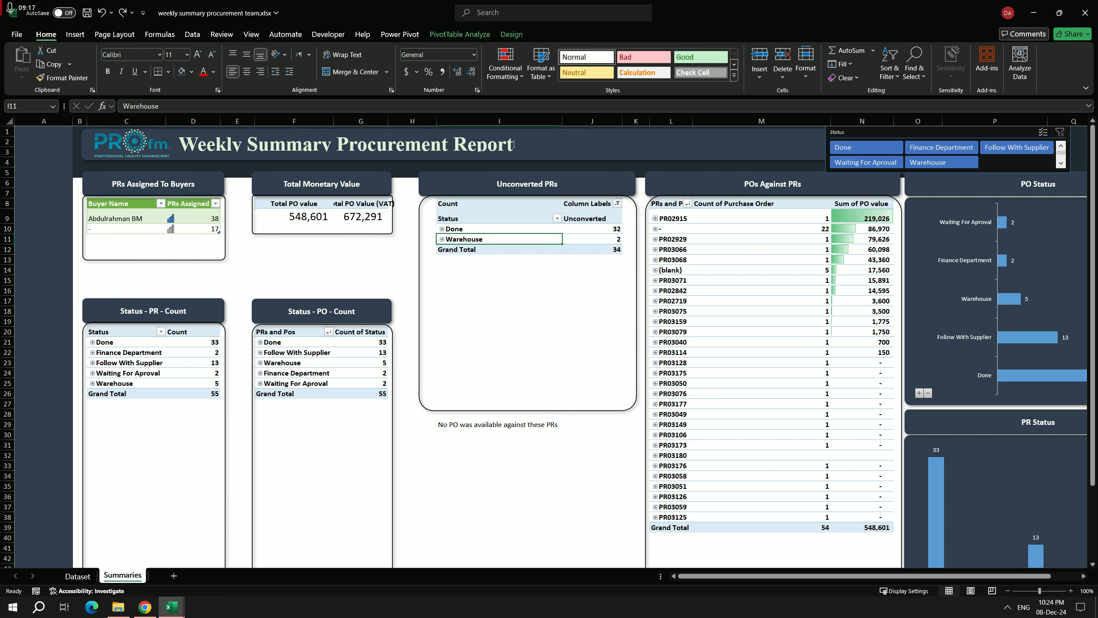
left_click(635, 193)
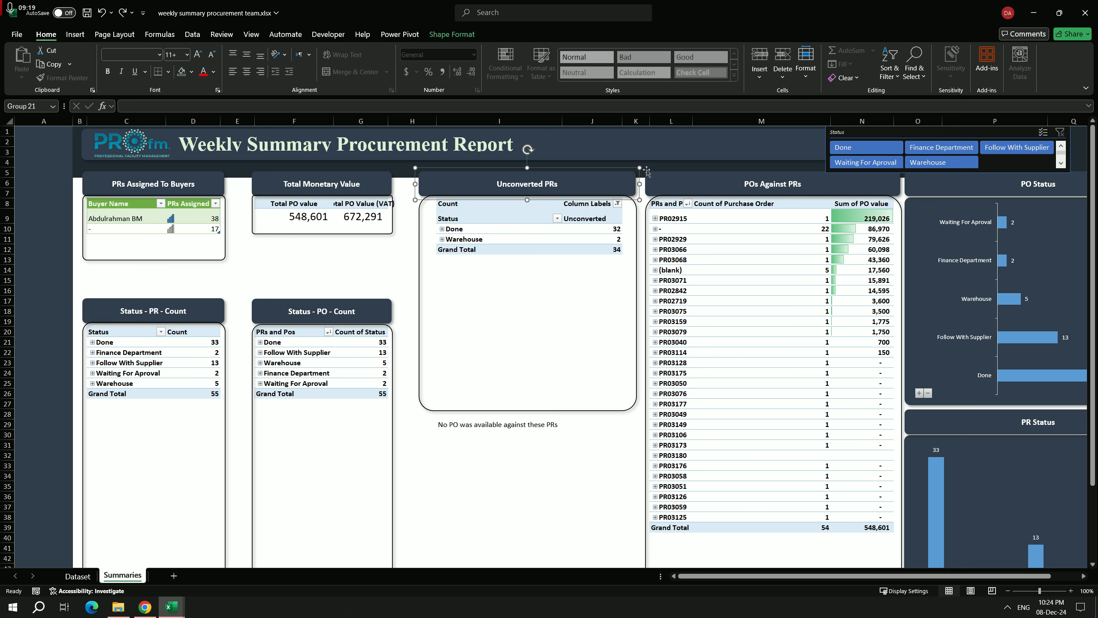
left_click(628, 170)
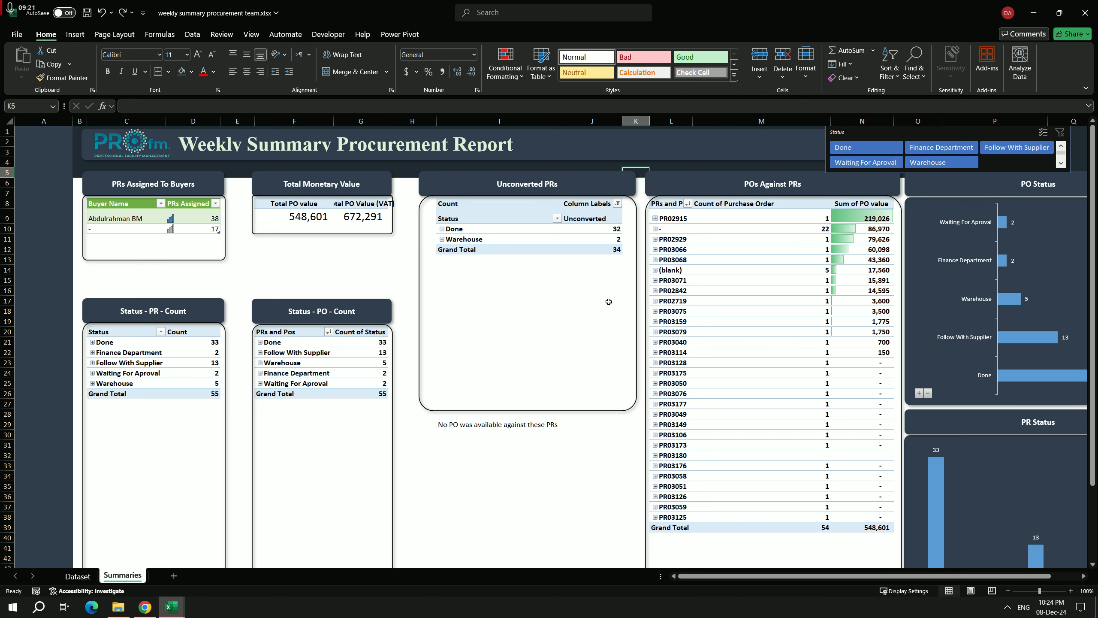
left_click_drag(793, 577, 820, 576)
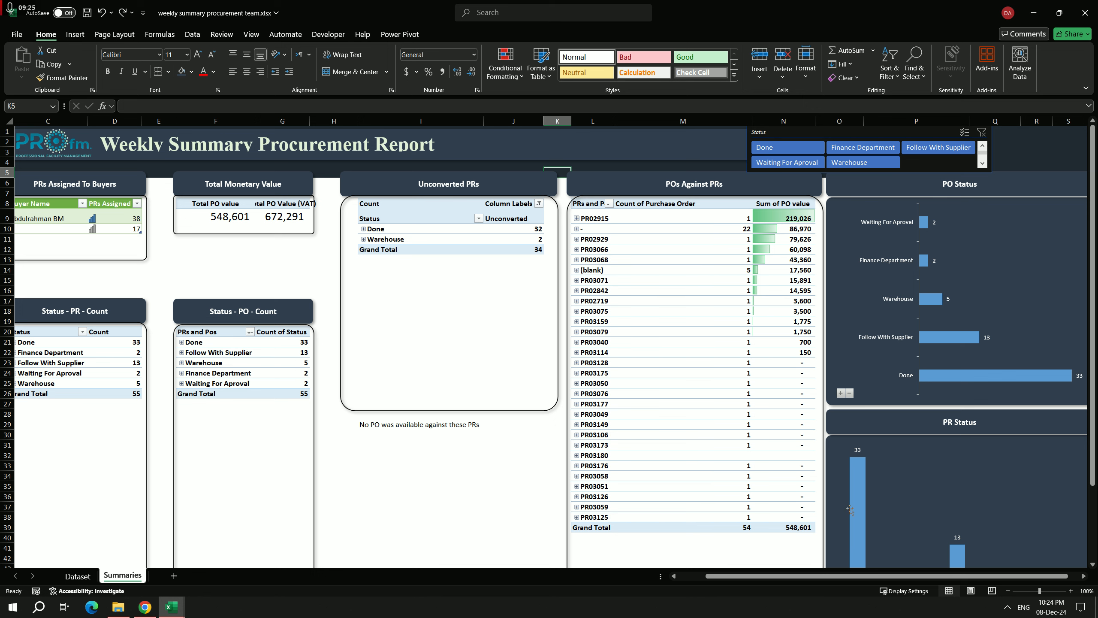
left_click_drag(902, 576, 838, 579)
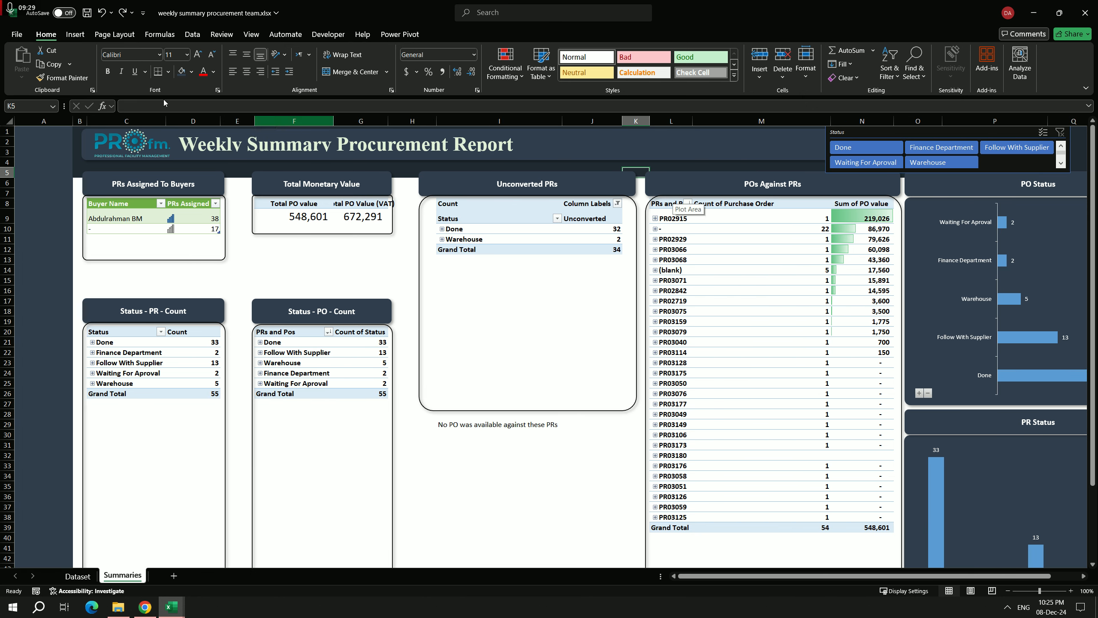
Step: Autofit all column widths on the Summaries sheet so the Total PO Value (VAT) header fits, and deselect the cells
left_click(8, 121)
double_click(72, 121)
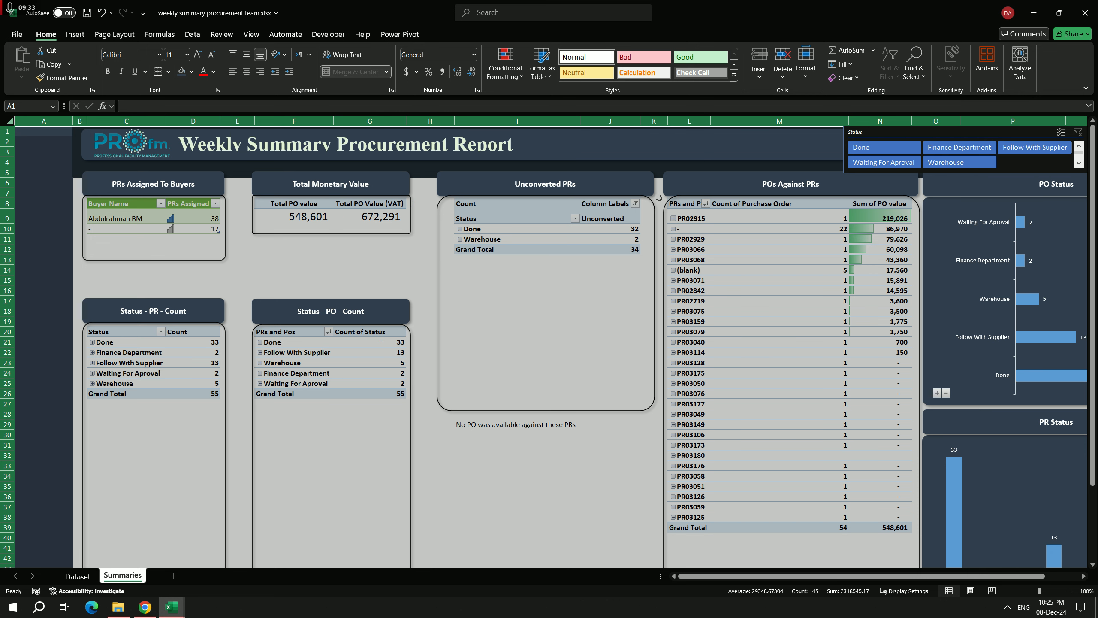
left_click(659, 198)
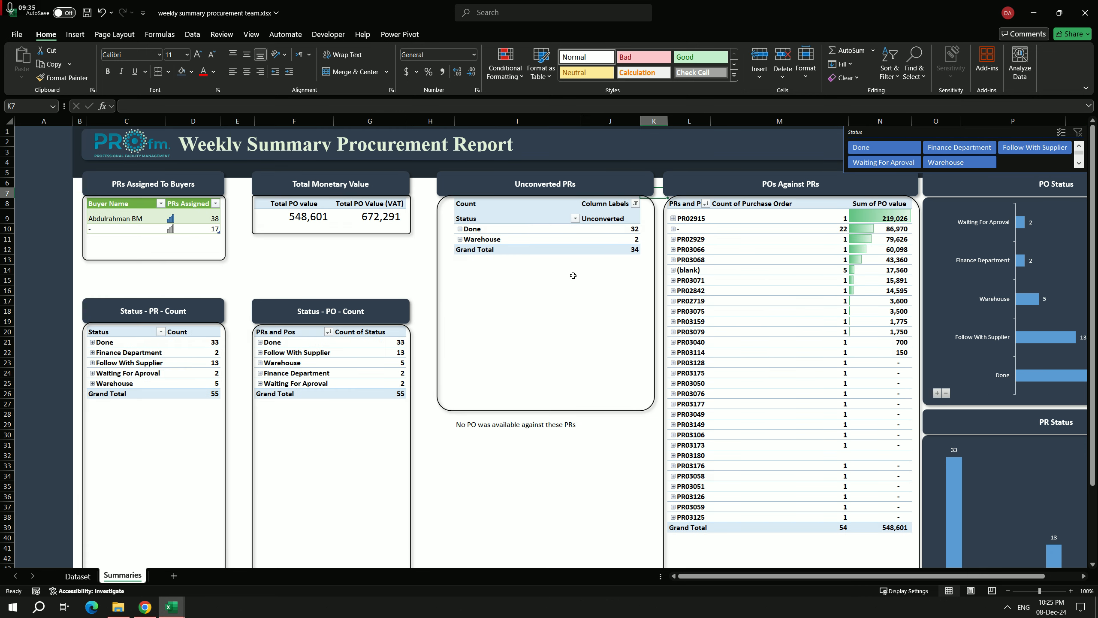
left_click(432, 172)
left_click(425, 200)
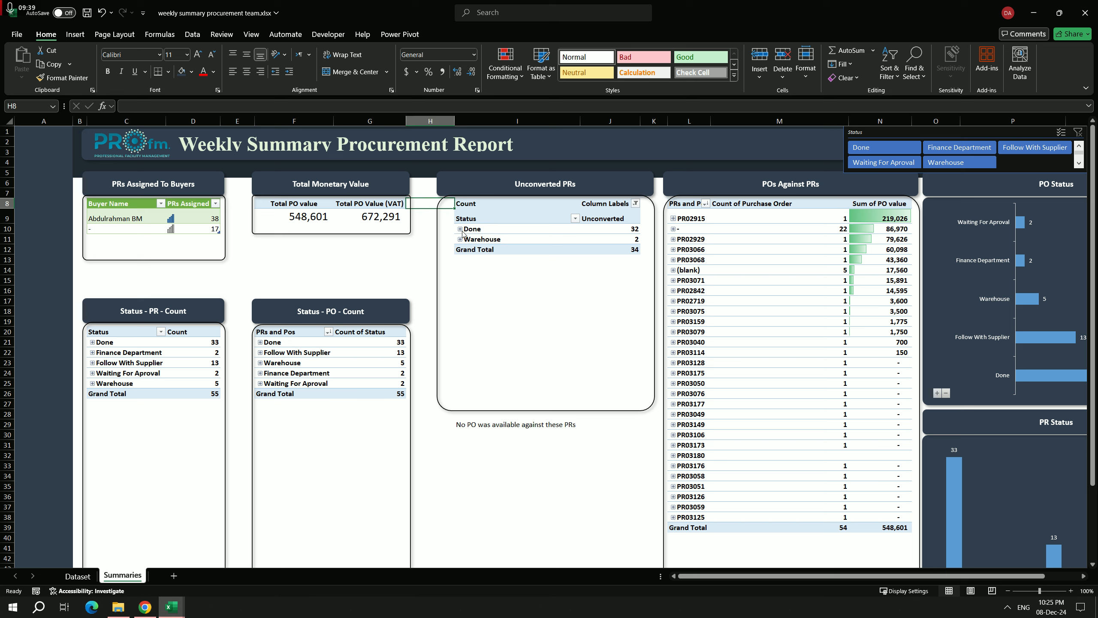